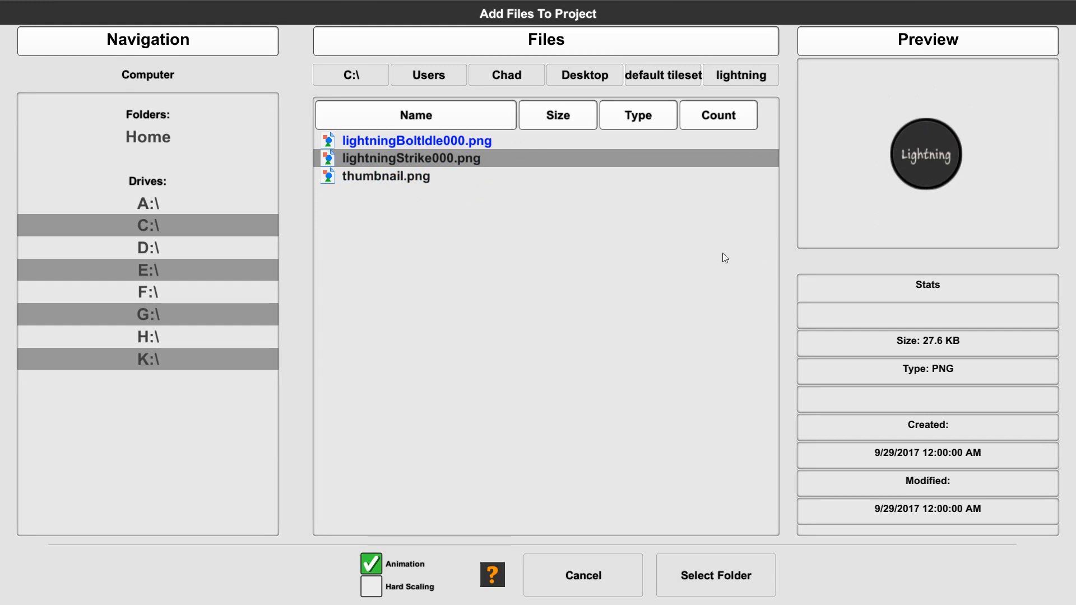
Add the lightning folder to the project as an animation and assign its tile the Lightning type.
{"action": "left_click", "coordinate": [691, 574]}
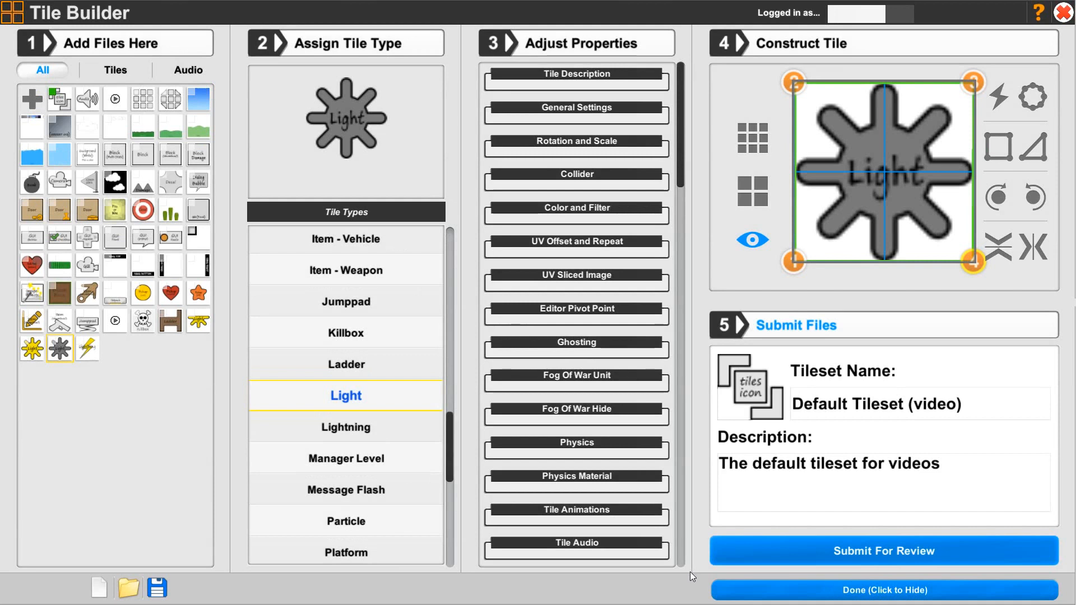
{"action": "left_click", "coordinate": [88, 349]}
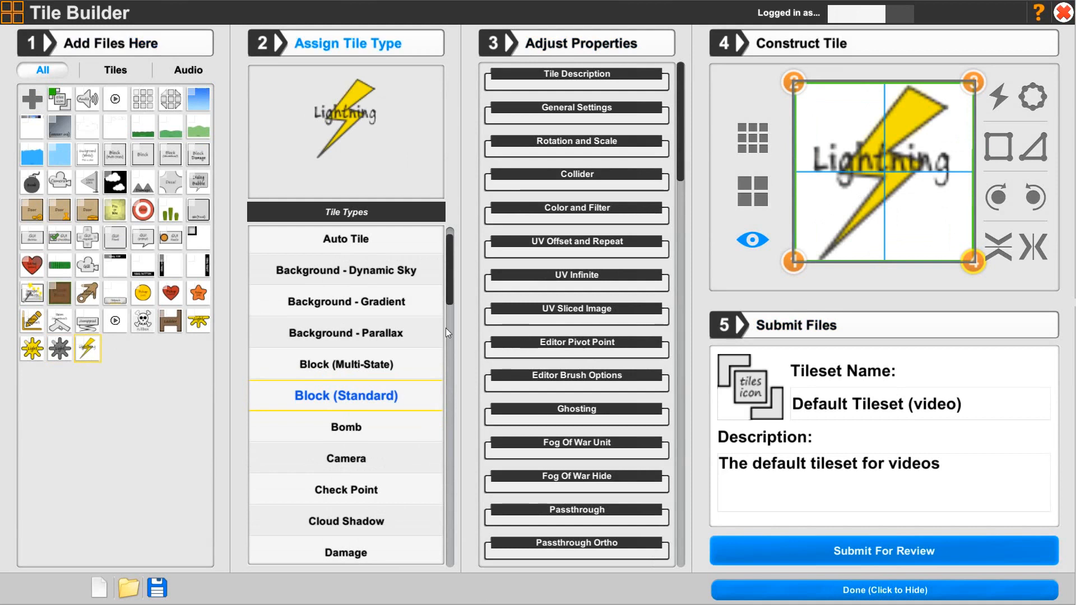
{"action": "left_click", "coordinate": [449, 430]}
{"action": "scroll", "coordinate": [392, 449], "scroll_direction": "down", "scroll_amount": 5}
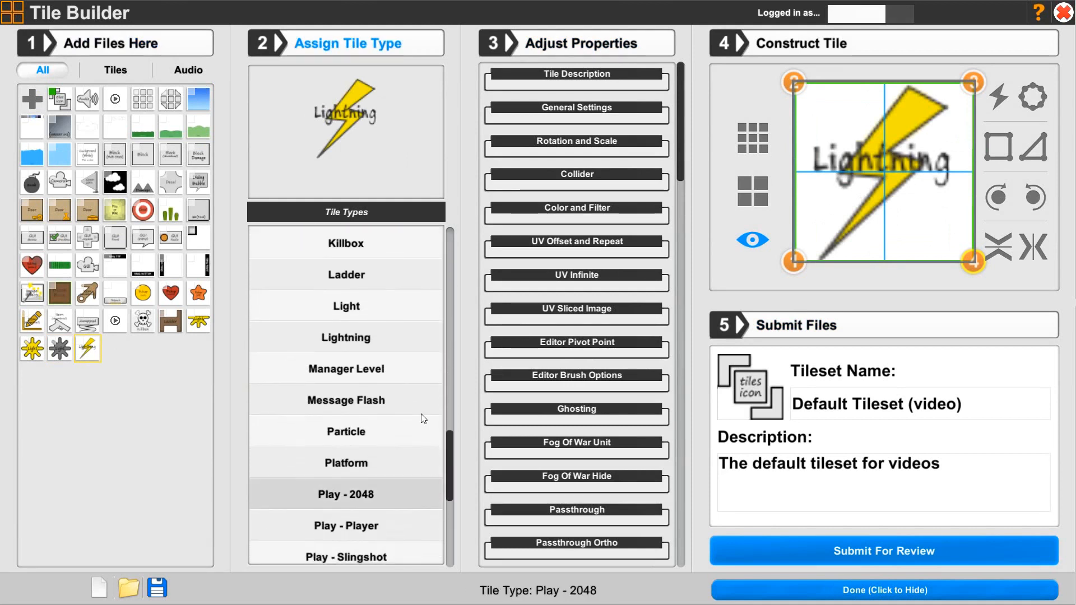
{"action": "left_click", "coordinate": [352, 338]}
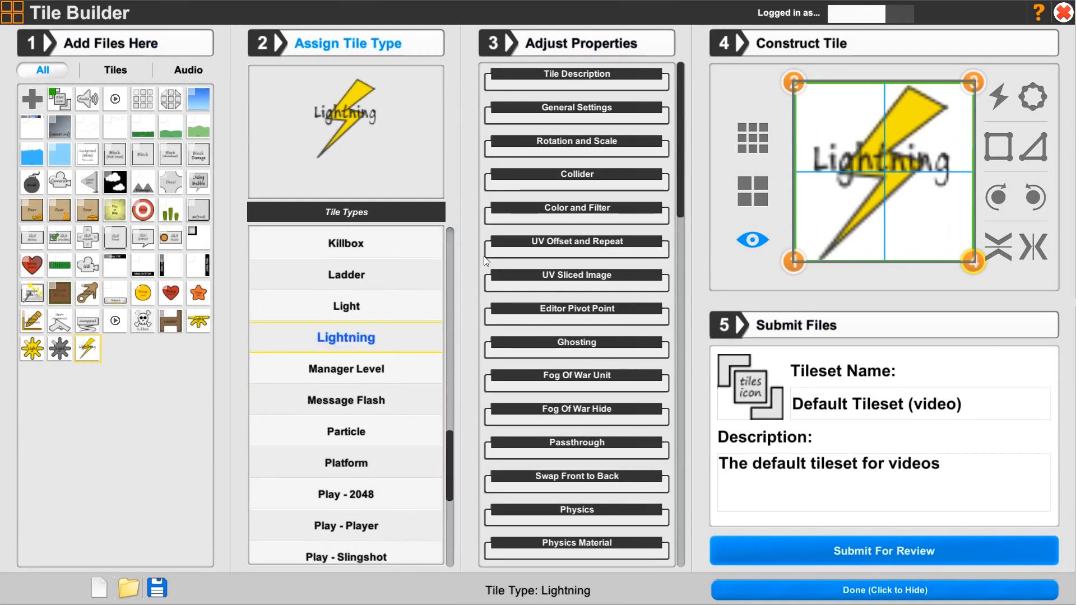
Name the tile "Lightning bolt" and describe it as "Bolt of lightning".
{"action": "left_click", "coordinate": [563, 86]}
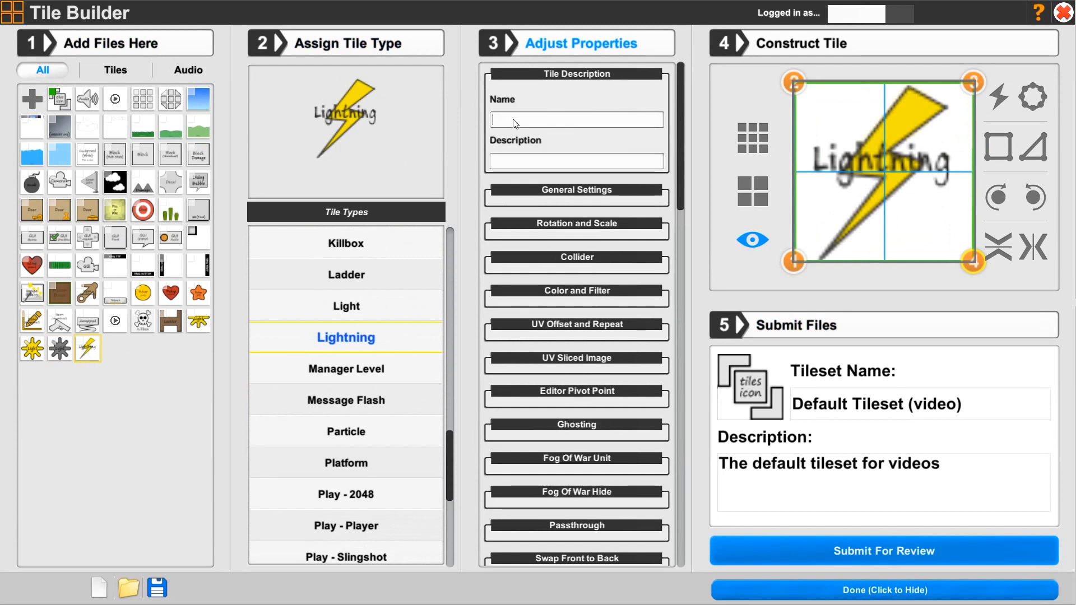
{"action": "type", "text": "Lightning"}
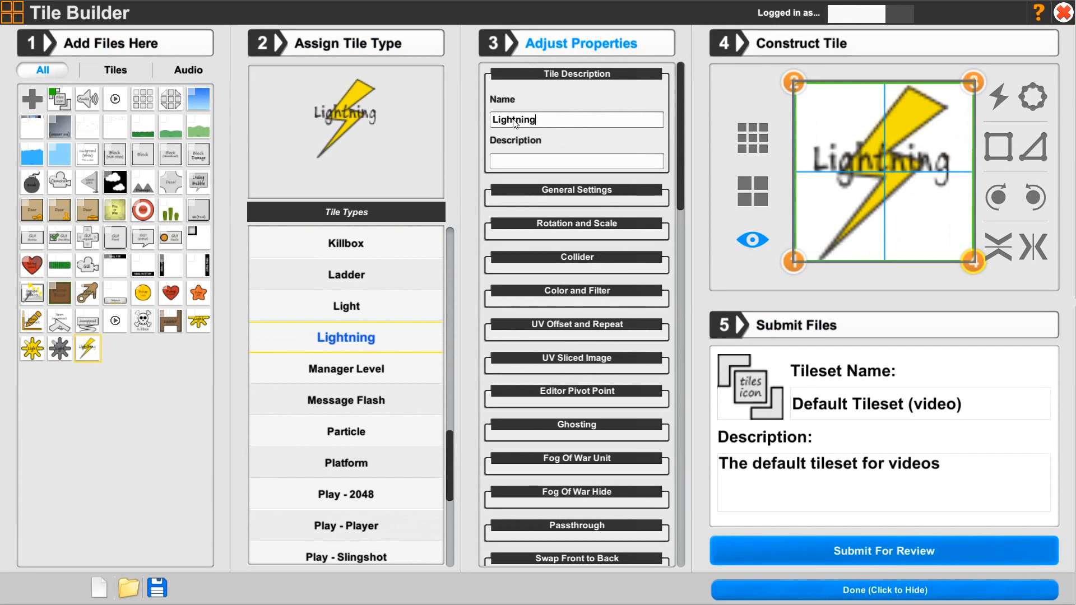
{"action": "type", "text": " bolt"}
{"action": "key", "text": "Tab"}
{"action": "type", "text": "Bolt of lightning"}
{"action": "left_click", "coordinate": [538, 79]}
In the tile's general settings, turn off Receive light and set the image offset to -3.
{"action": "left_click", "coordinate": [540, 109]}
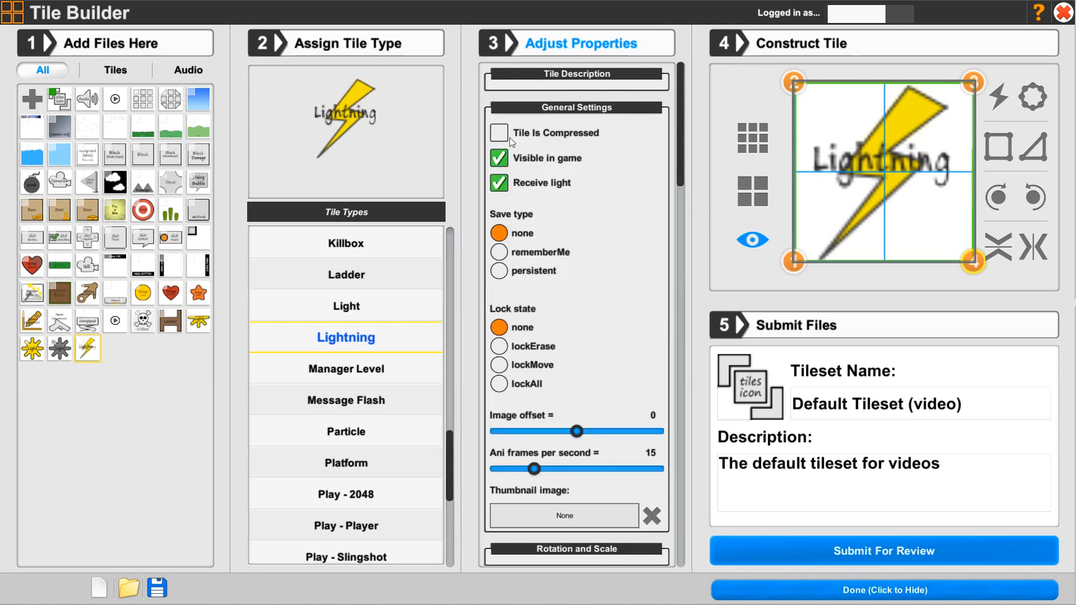
{"action": "left_click", "coordinate": [499, 186]}
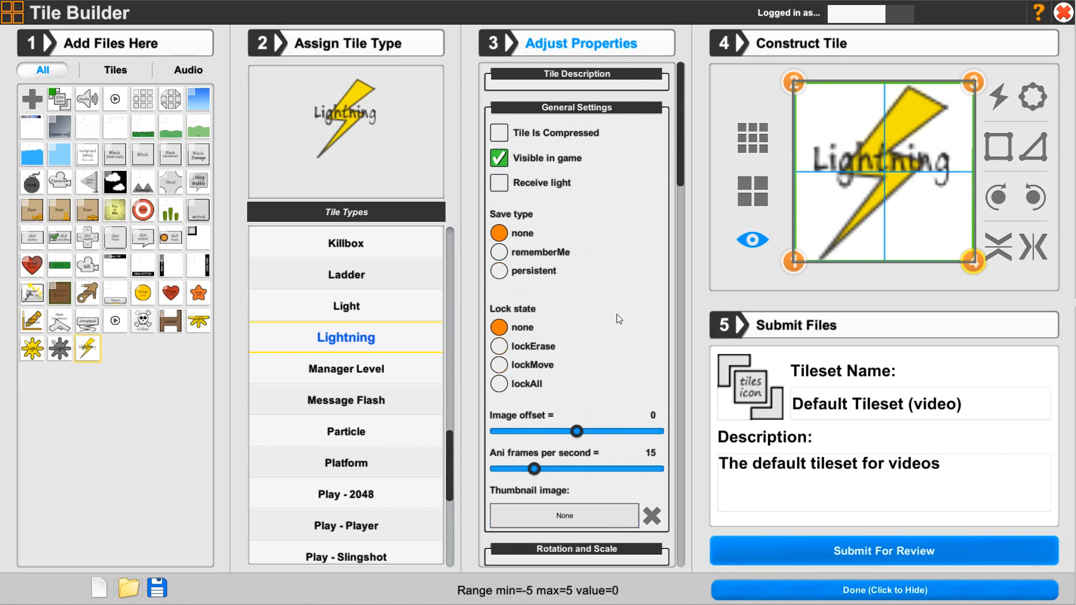
{"action": "left_click_drag", "start_coordinate": [679, 175], "coordinate": [669, 246]}
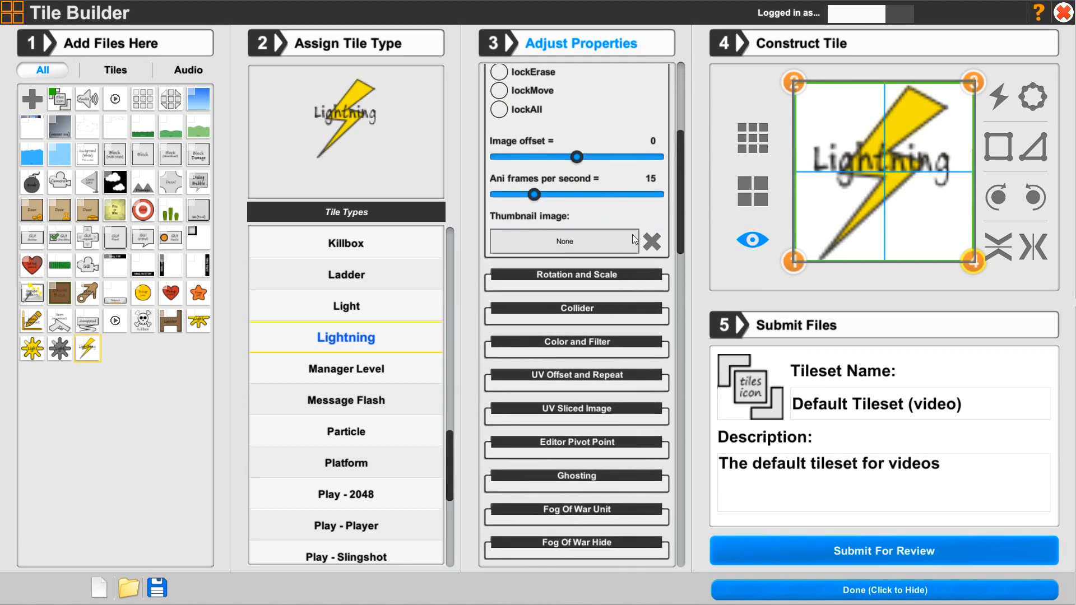
{"action": "left_click", "coordinate": [544, 160]}
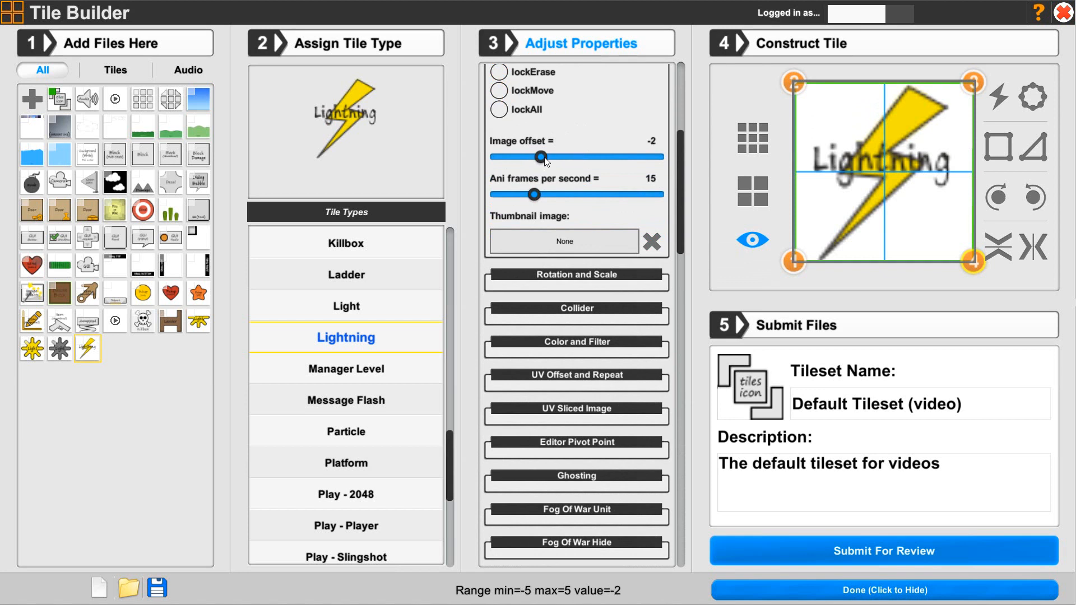
{"action": "left_click_drag", "start_coordinate": [542, 158], "coordinate": [522, 158]}
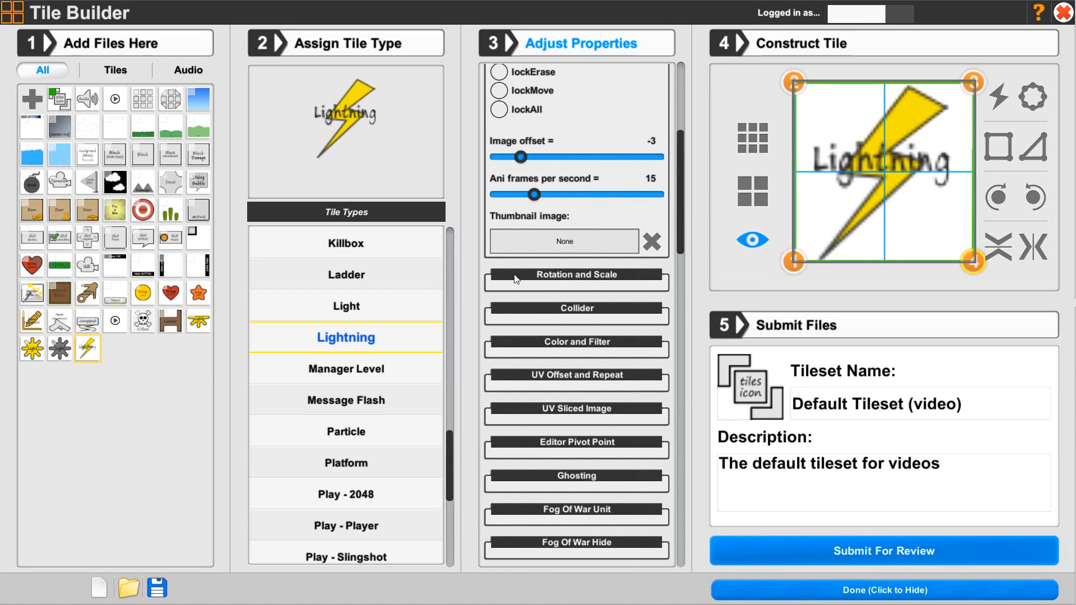
Assign the "thumbnail" image as the lightning tile's thumbnail.
{"action": "left_click", "coordinate": [542, 240]}
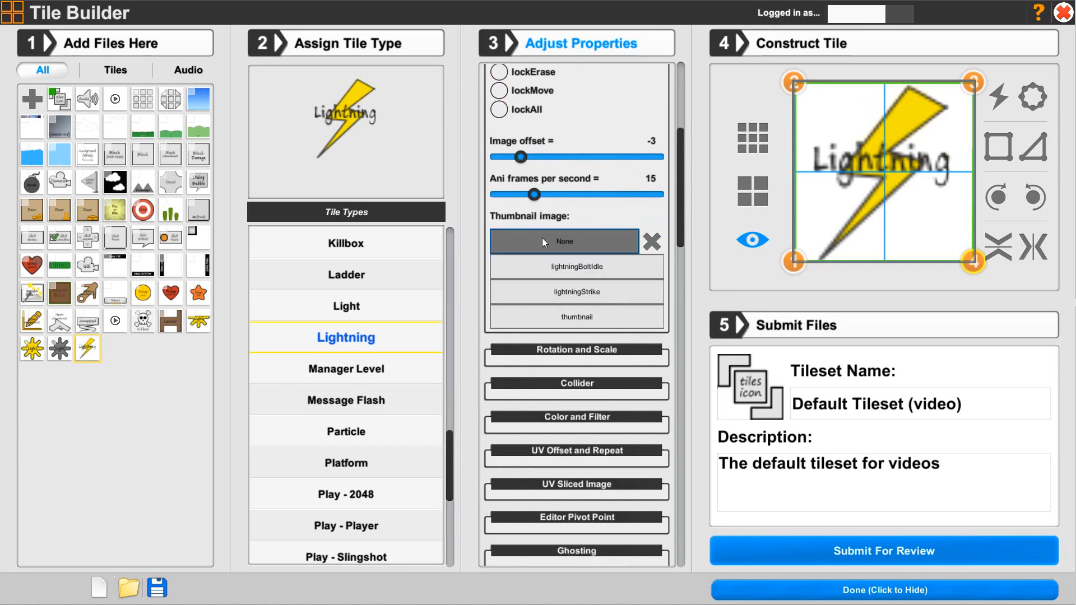
{"action": "left_click", "coordinate": [567, 317]}
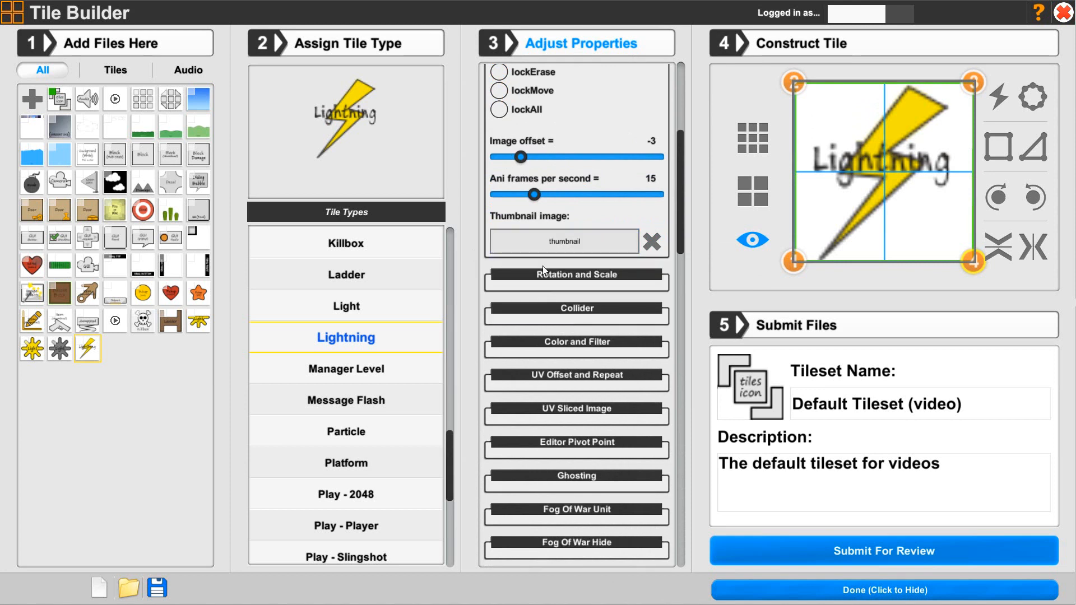
{"action": "scroll", "coordinate": [550, 269], "scroll_direction": "up", "scroll_amount": 5}
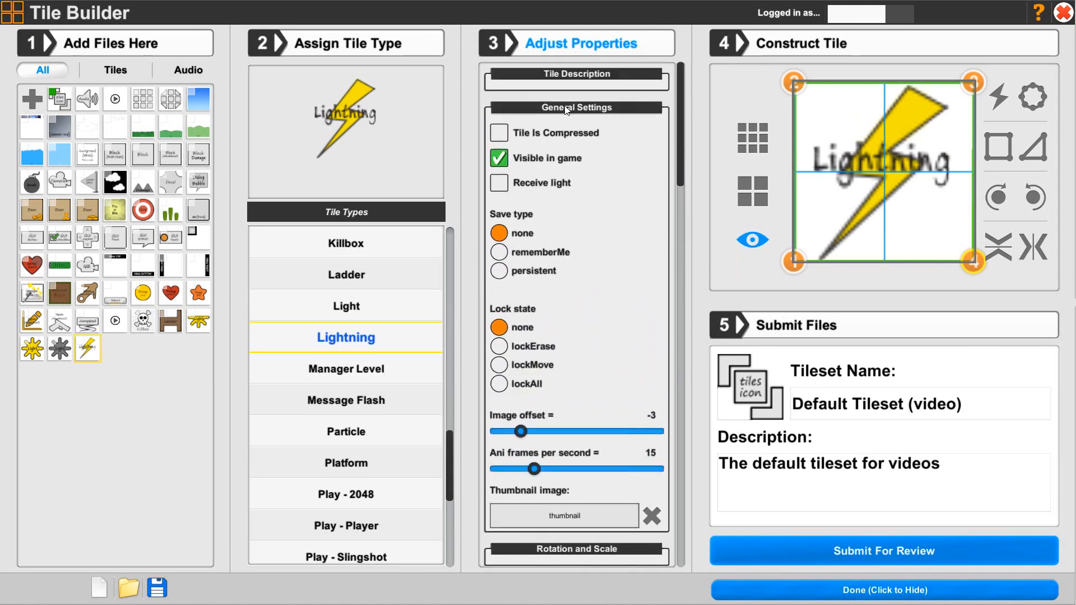
{"action": "left_click", "coordinate": [568, 107]}
Disable both Collider and Collider when holding for the lightning tile.
{"action": "left_click", "coordinate": [566, 171]}
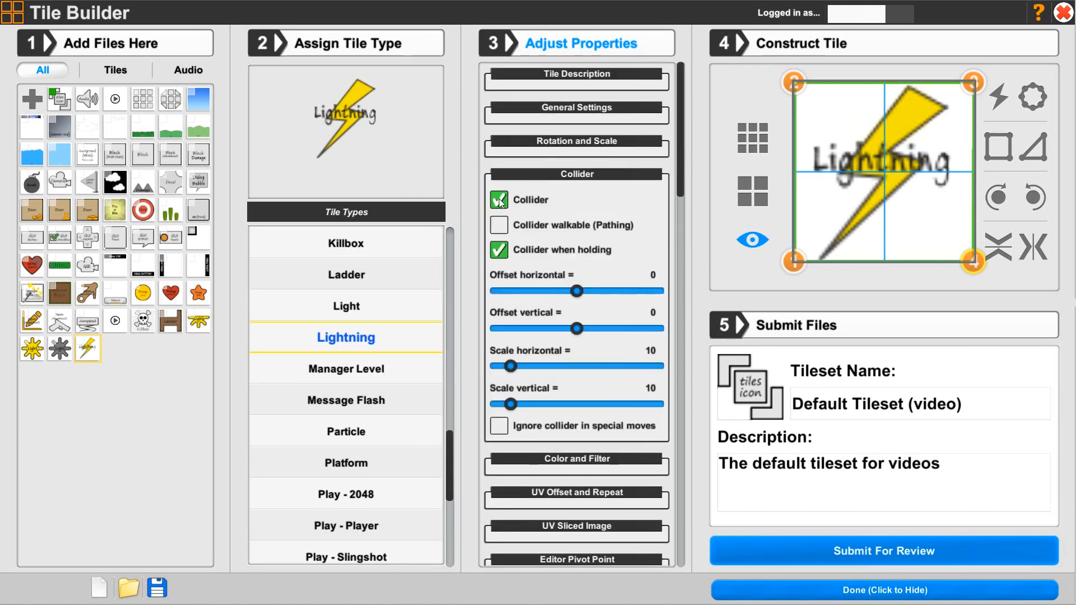
{"action": "left_click", "coordinate": [499, 200]}
{"action": "left_click", "coordinate": [499, 251]}
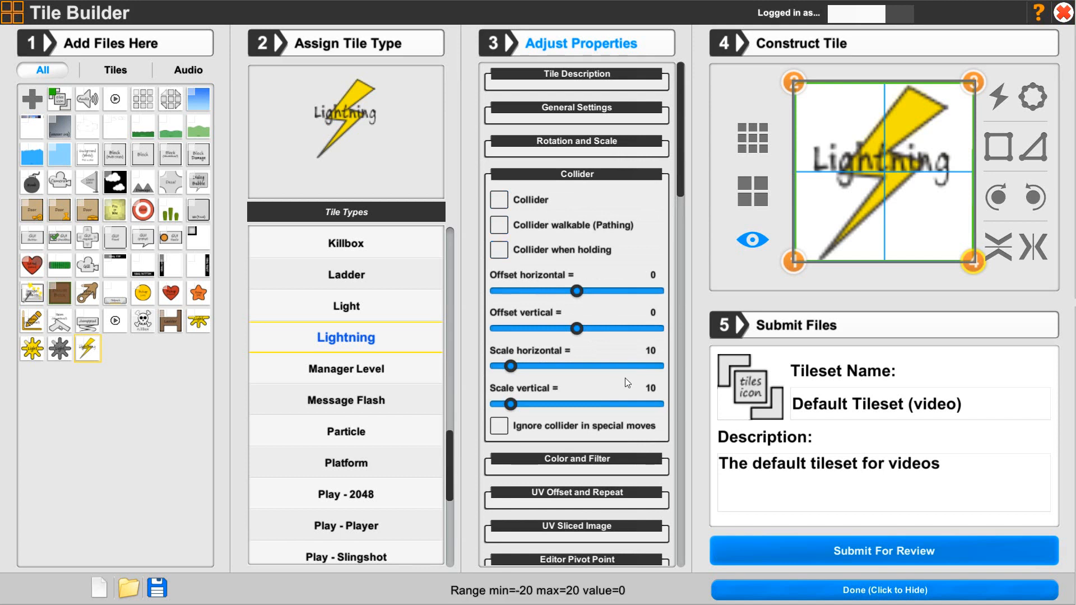
{"action": "left_click", "coordinate": [598, 177]}
Set the tile's Start and Idle animations to lightningBoltIdle.
{"action": "left_click_drag", "start_coordinate": [678, 188], "coordinate": [678, 227]}
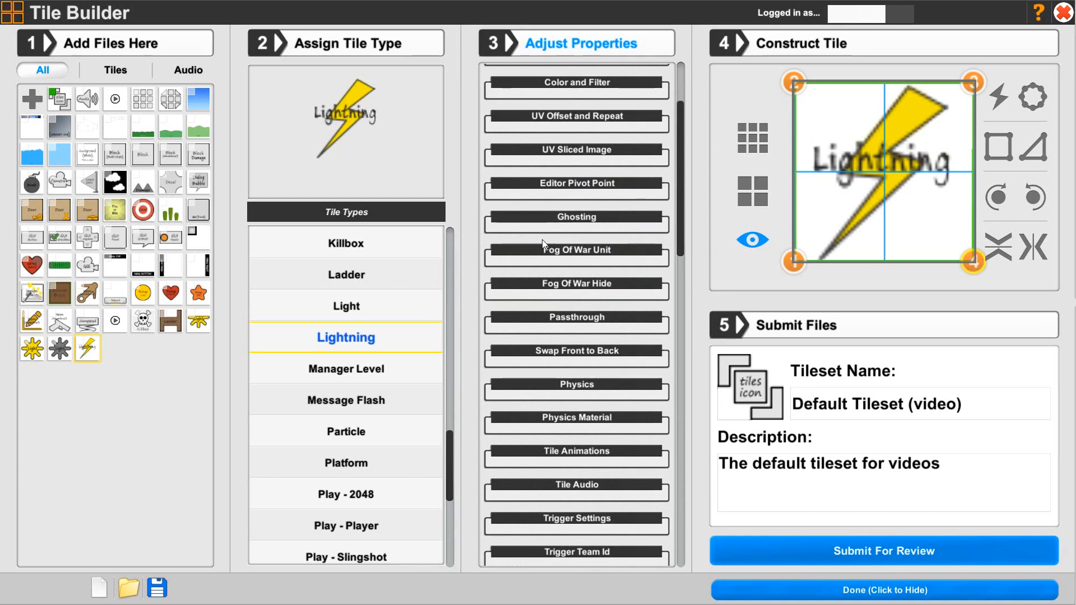
{"action": "scroll", "coordinate": [677, 251], "scroll_direction": "down", "scroll_amount": 1}
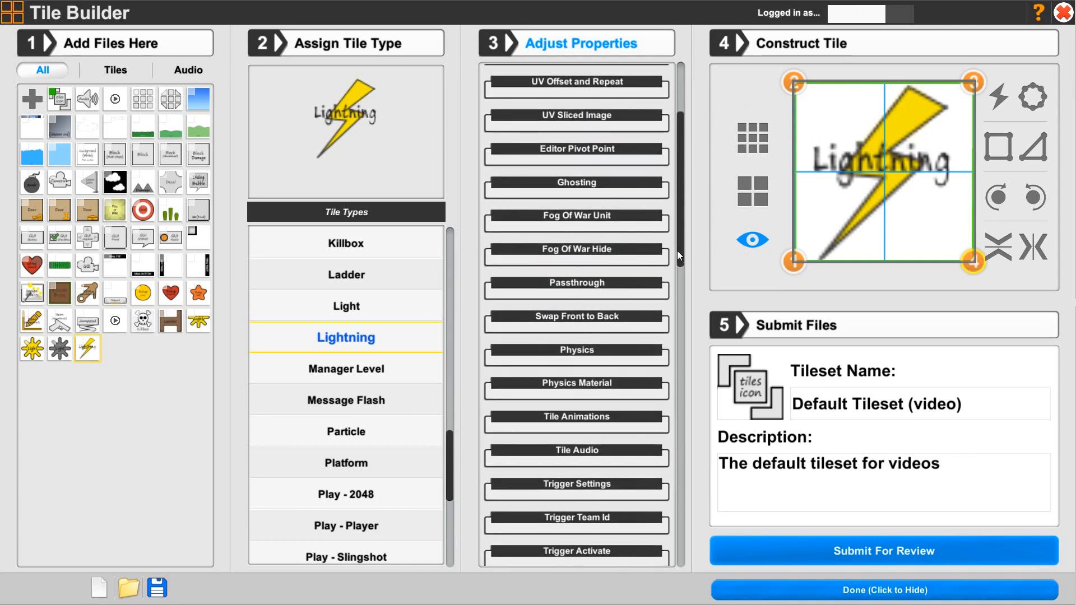
{"action": "left_click_drag", "start_coordinate": [677, 251], "coordinate": [670, 325]}
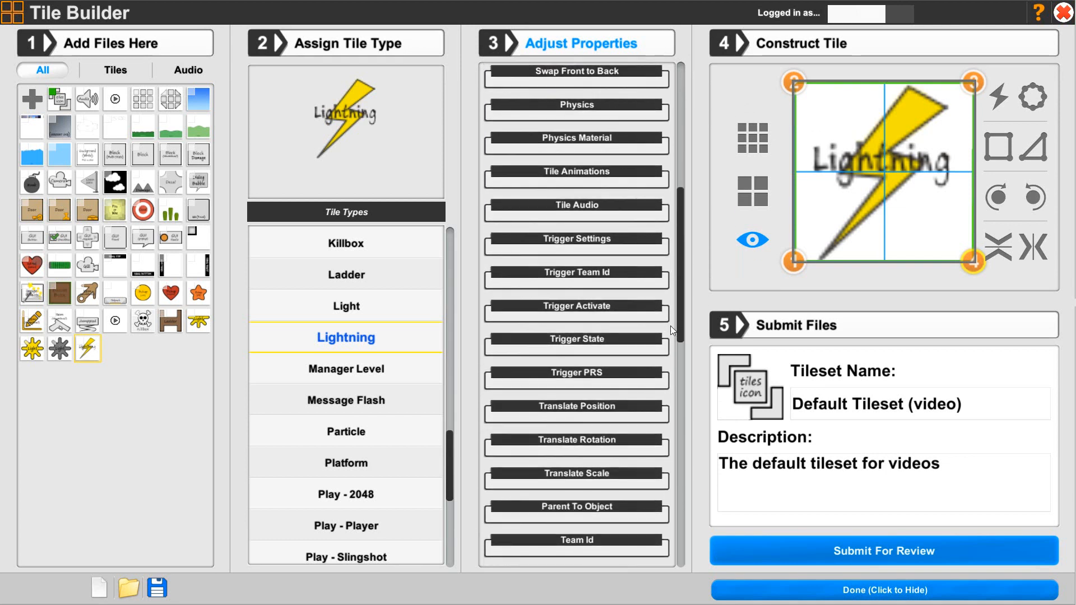
{"action": "left_click", "coordinate": [542, 168]}
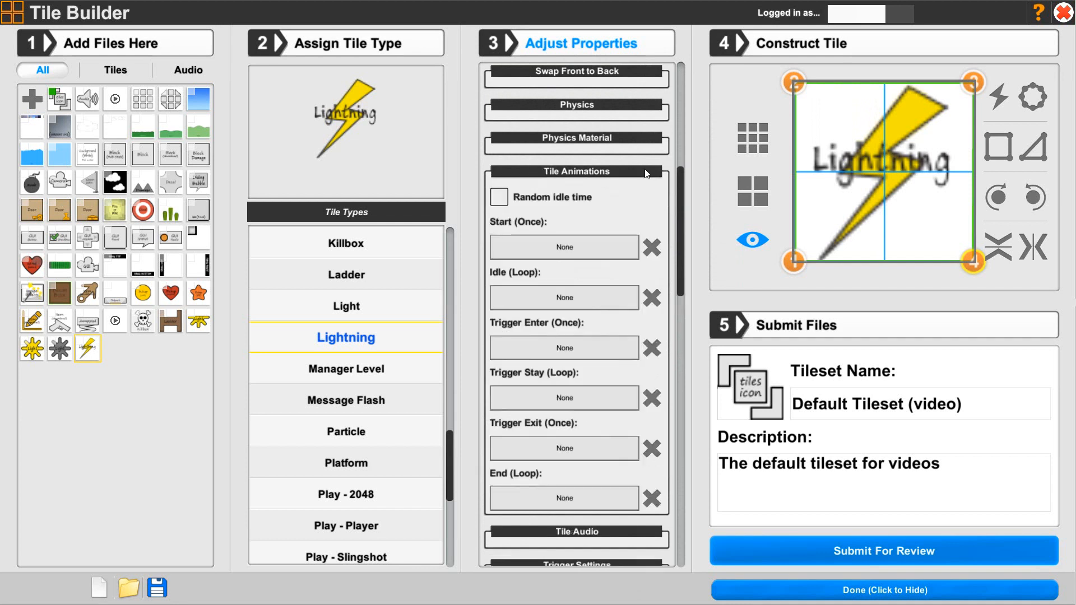
{"action": "left_click_drag", "start_coordinate": [680, 183], "coordinate": [678, 197]}
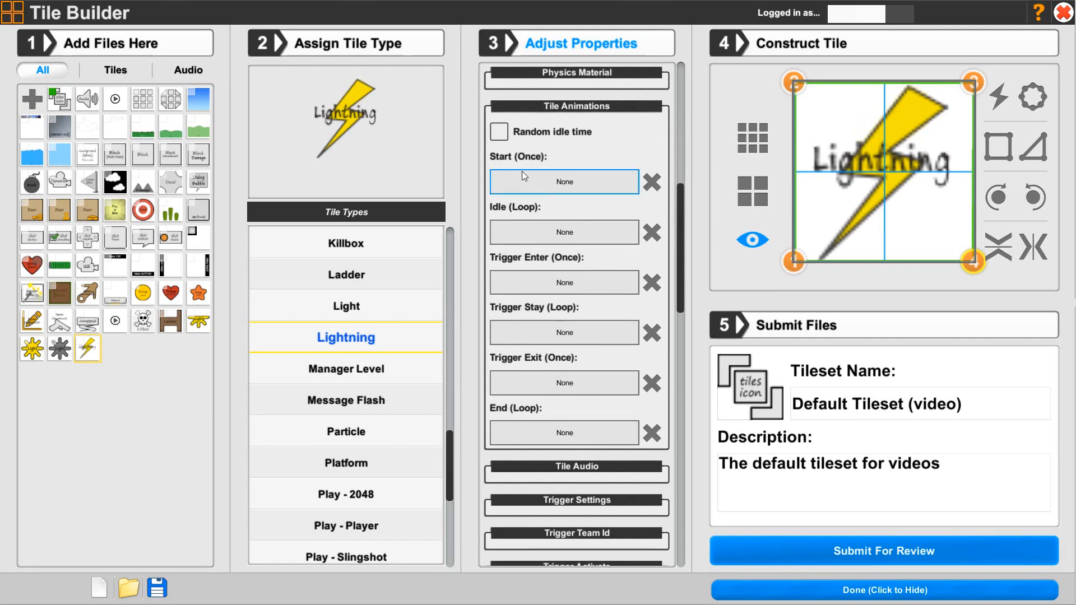
{"action": "left_click", "coordinate": [563, 179]}
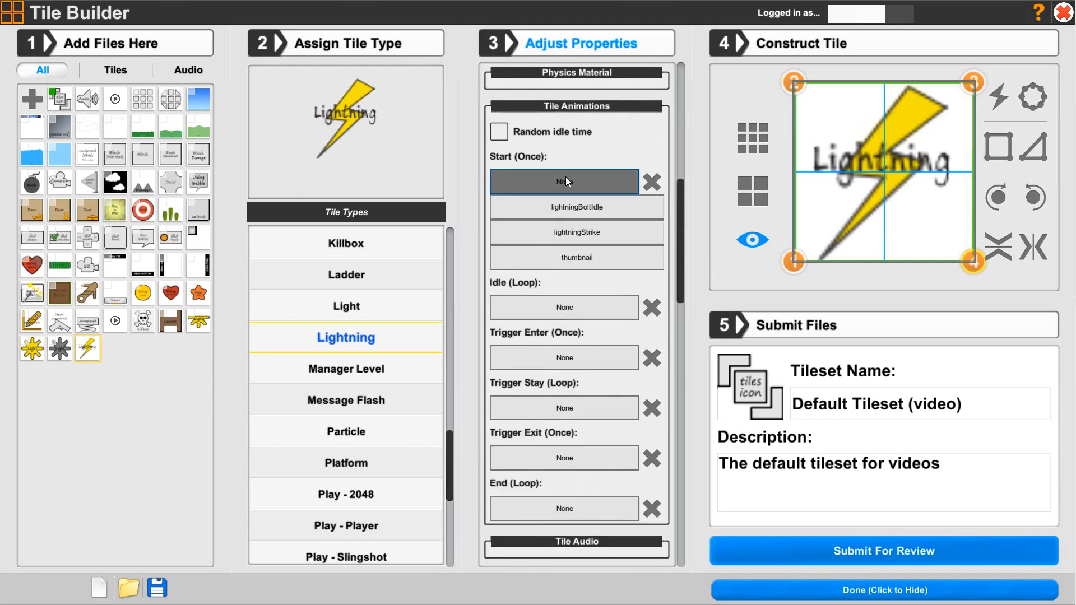
{"action": "left_click", "coordinate": [576, 208]}
{"action": "left_click", "coordinate": [561, 235]}
{"action": "left_click", "coordinate": [560, 257]}
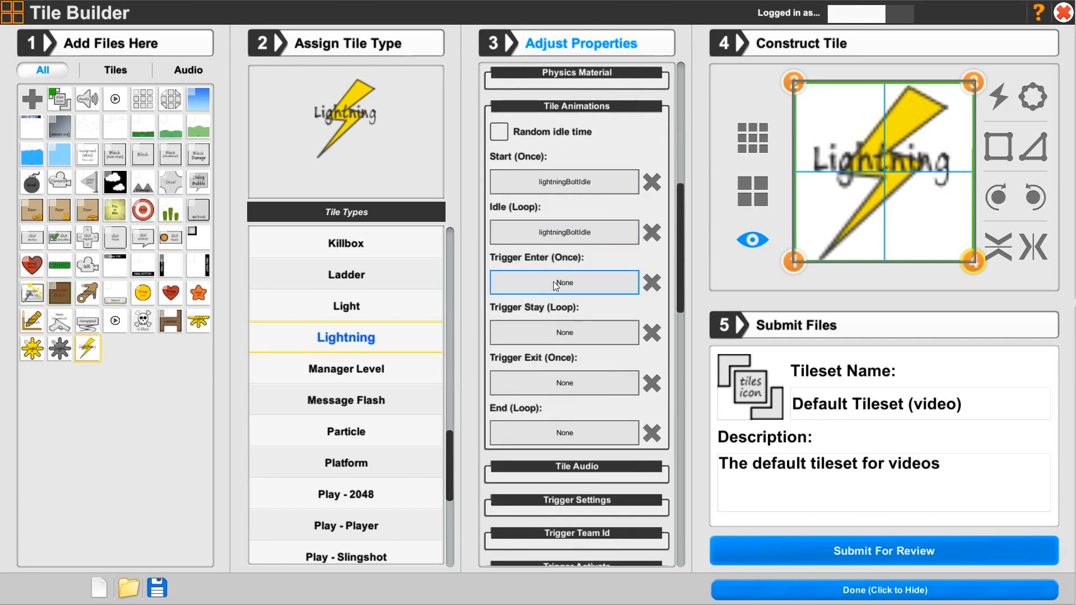
Set the tile's Trigger Enter animation to lightningBoltIdle.
{"action": "left_click", "coordinate": [553, 284]}
{"action": "left_click", "coordinate": [559, 309]}
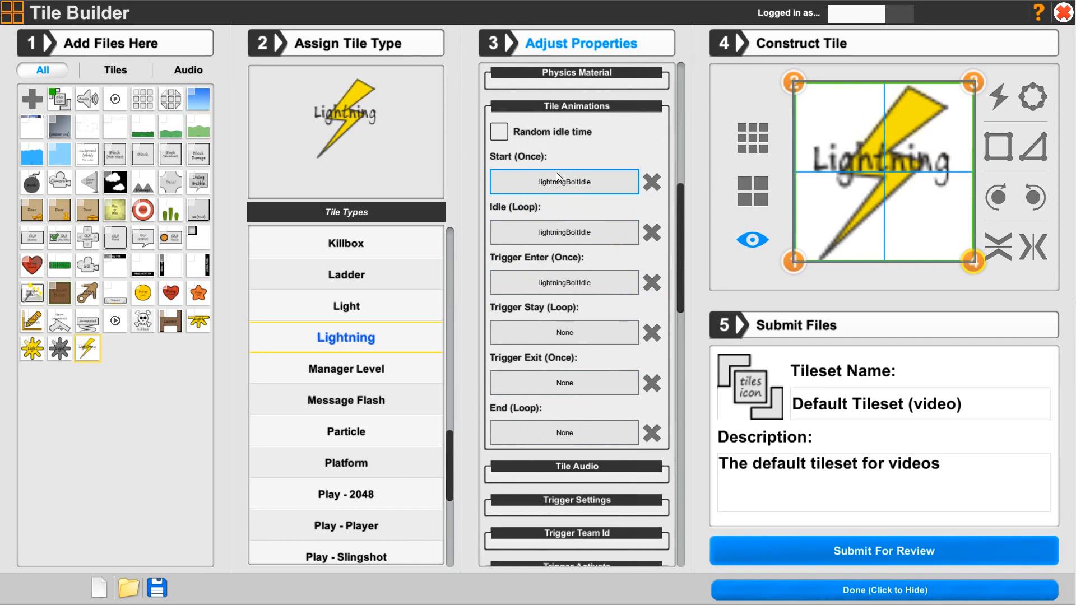
{"action": "scroll", "coordinate": [685, 217], "scroll_direction": "down", "scroll_amount": 1}
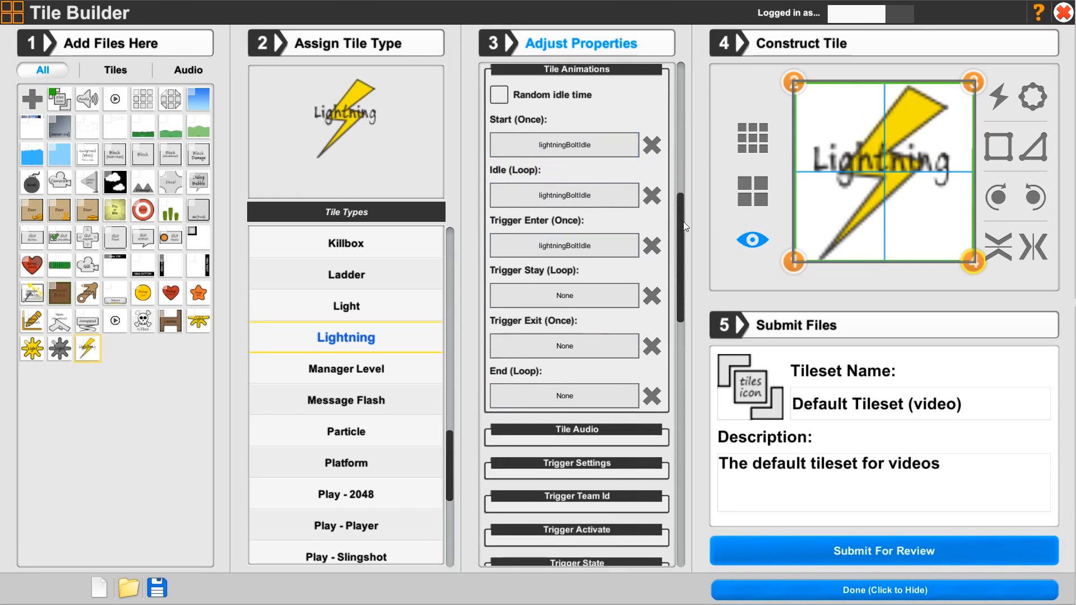
{"action": "left_click", "coordinate": [594, 72]}
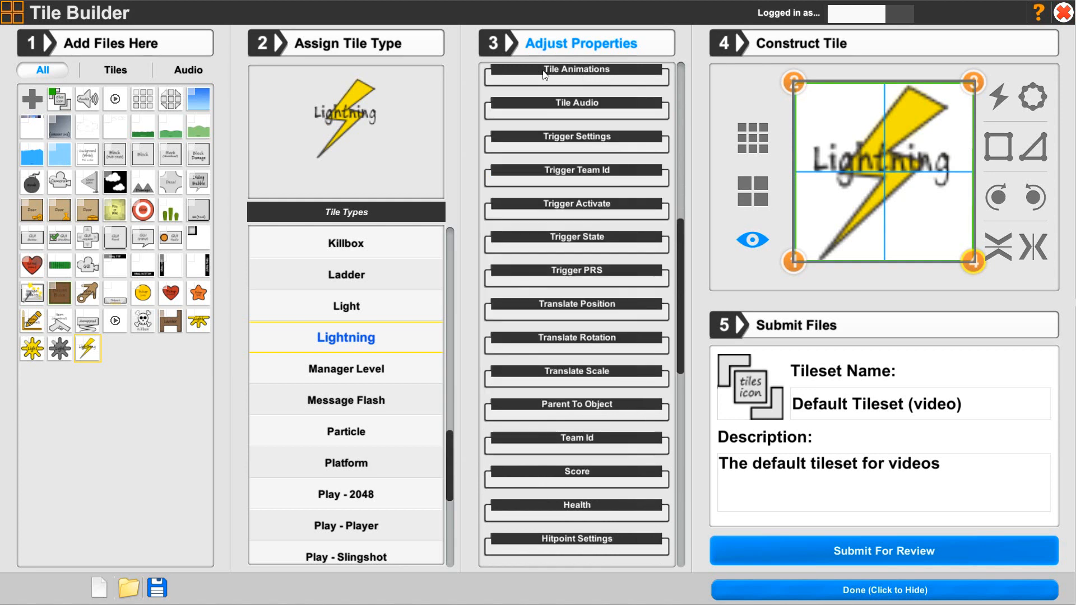
Try out the Enable option in the tile's trigger settings.
{"action": "left_click", "coordinate": [546, 139]}
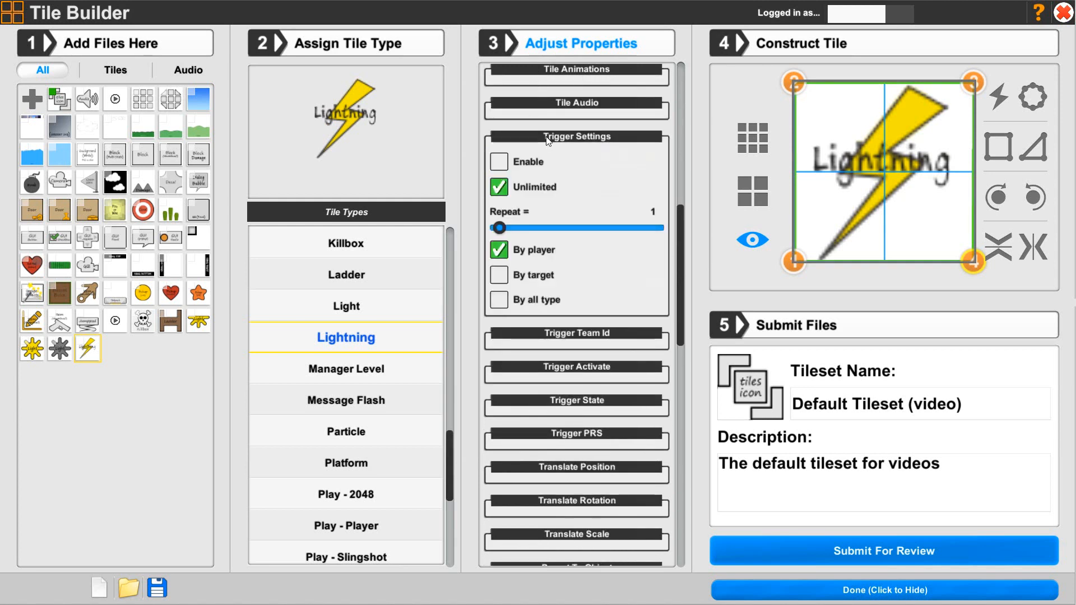
{"action": "left_click", "coordinate": [496, 163]}
{"action": "left_click", "coordinate": [499, 162]}
{"action": "left_click", "coordinate": [532, 139]}
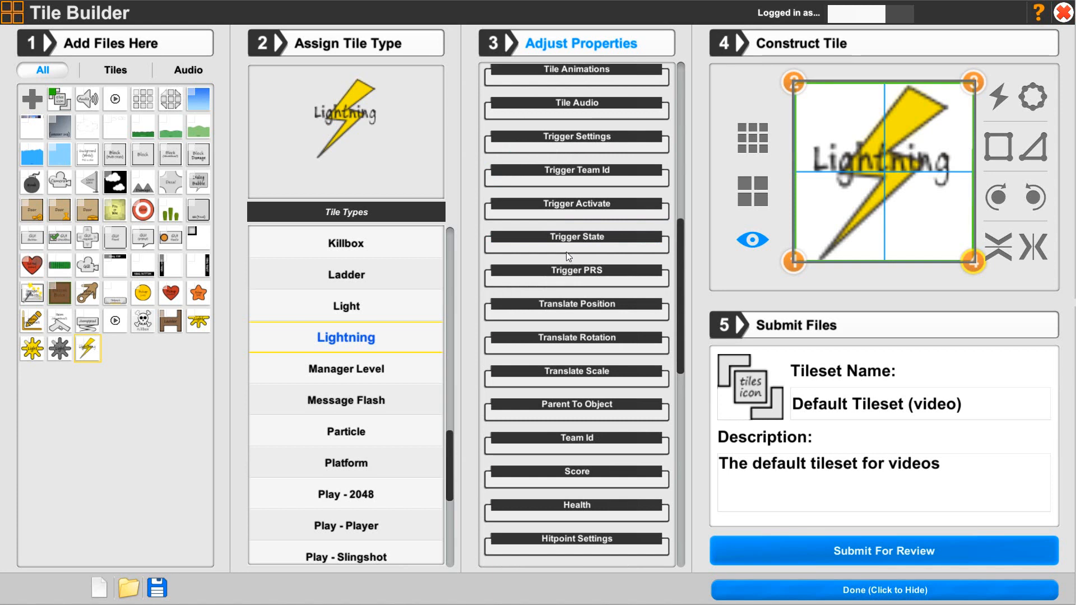
Set the zig zag amount to 21 in the tile's lightning settings.
{"action": "scroll", "coordinate": [565, 190], "scroll_direction": "down", "scroll_amount": 5}
{"action": "scroll", "coordinate": [568, 179], "scroll_direction": "down", "scroll_amount": 5}
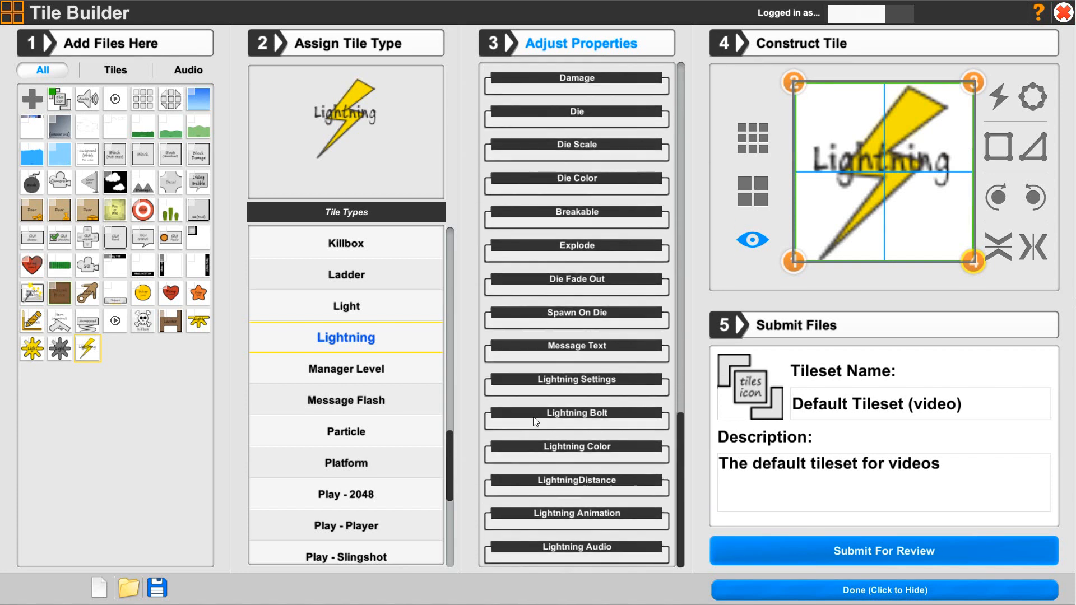
{"action": "left_click", "coordinate": [582, 380]}
{"action": "scroll", "coordinate": [582, 380], "scroll_direction": "down", "scroll_amount": 2}
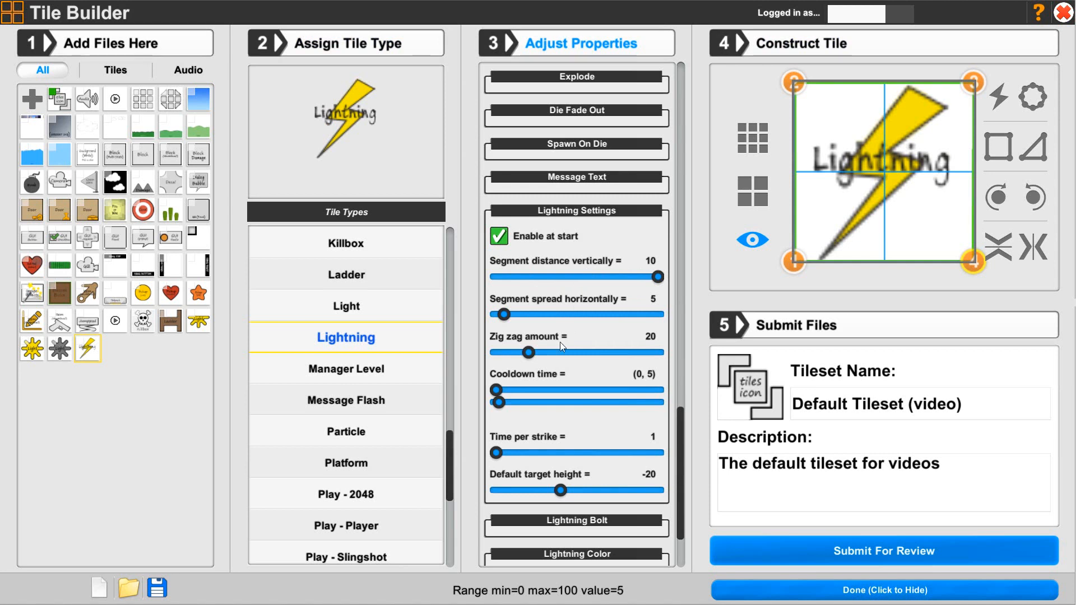
{"action": "left_click_drag", "start_coordinate": [529, 353], "coordinate": [489, 359]}
{"action": "left_click_drag", "start_coordinate": [496, 356], "coordinate": [530, 361]}
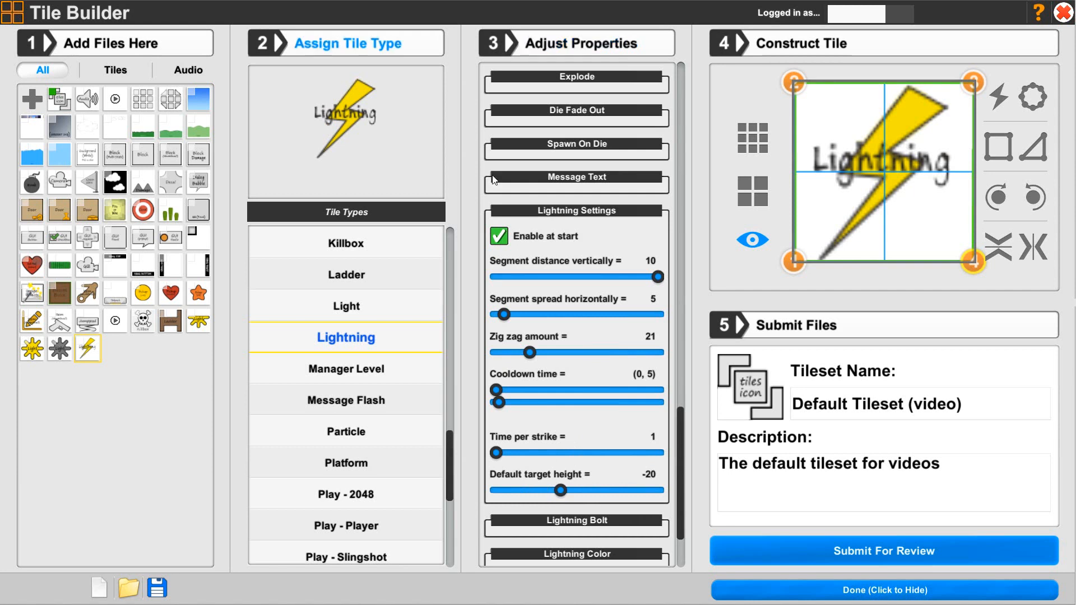
{"action": "left_click", "coordinate": [596, 212]}
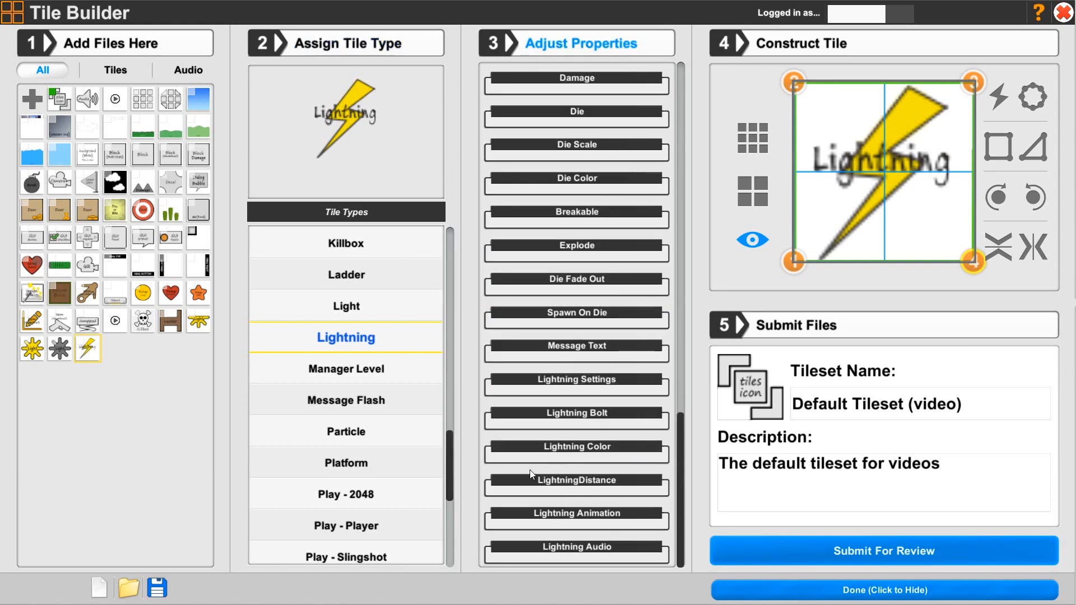
In the lightning bolt properties, set the bolt offset to -4 and the bolts per target to a range of 1 to 6.
{"action": "left_click", "coordinate": [580, 415]}
{"action": "scroll", "coordinate": [626, 431], "scroll_direction": "down", "scroll_amount": 4}
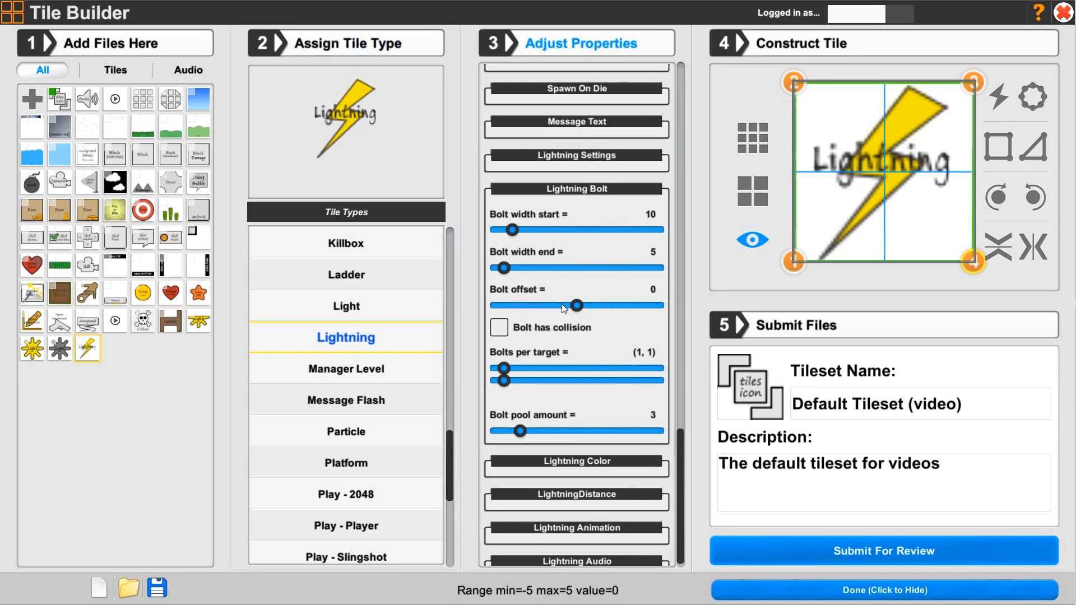
{"action": "left_click_drag", "start_coordinate": [561, 304], "coordinate": [512, 312]}
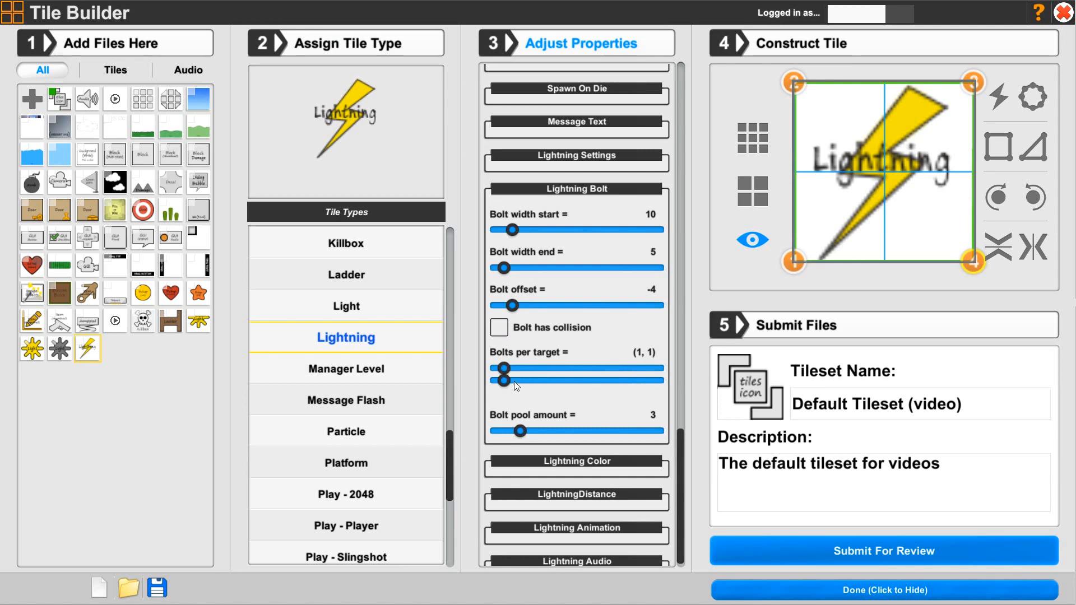
{"action": "left_click", "coordinate": [534, 382]}
{"action": "mouse_move", "coordinate": [536, 384]}
{"action": "left_mouse_down"}
{"action": "mouse_move", "coordinate": [563, 387]}
{"action": "mouse_move", "coordinate": [551, 389]}
{"action": "left_mouse_up"}
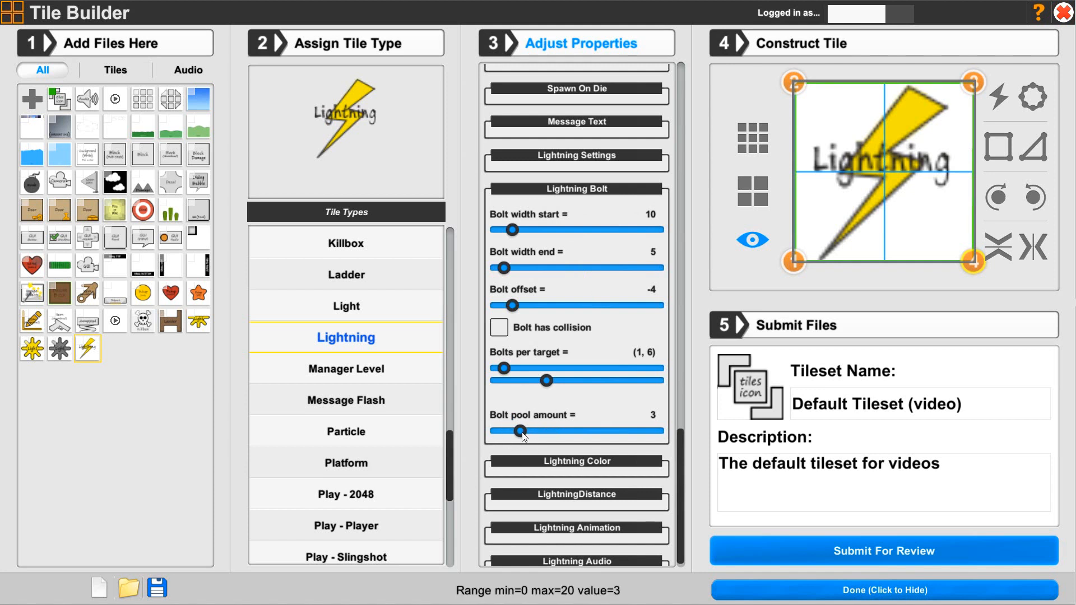
Set the lightning's start color to a pale blue, RGBA(174, 187, 226, 255).
{"action": "left_click", "coordinate": [587, 192]}
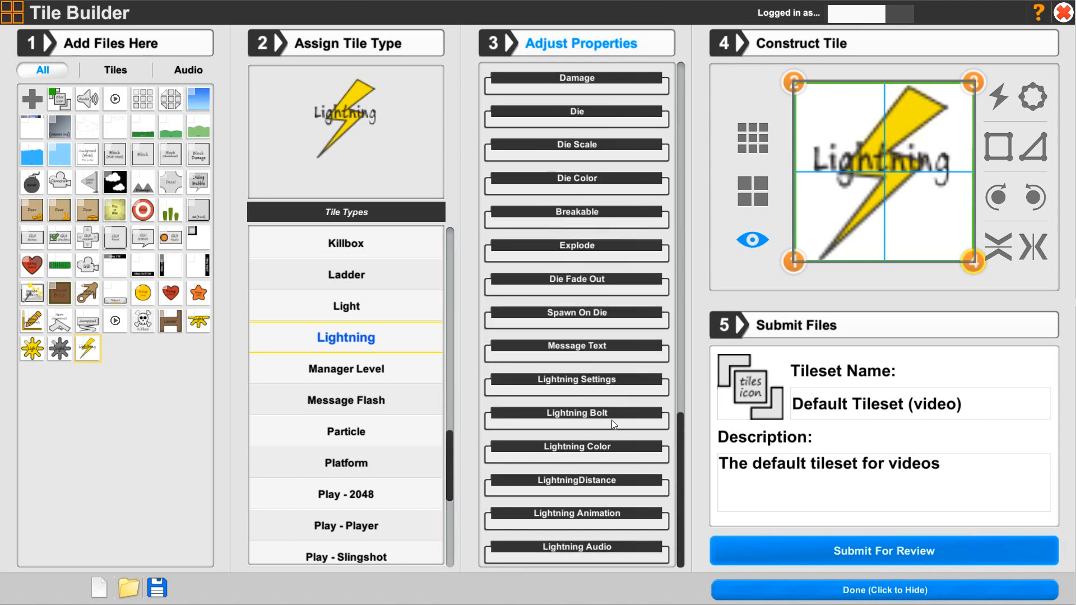
{"action": "left_click", "coordinate": [561, 447]}
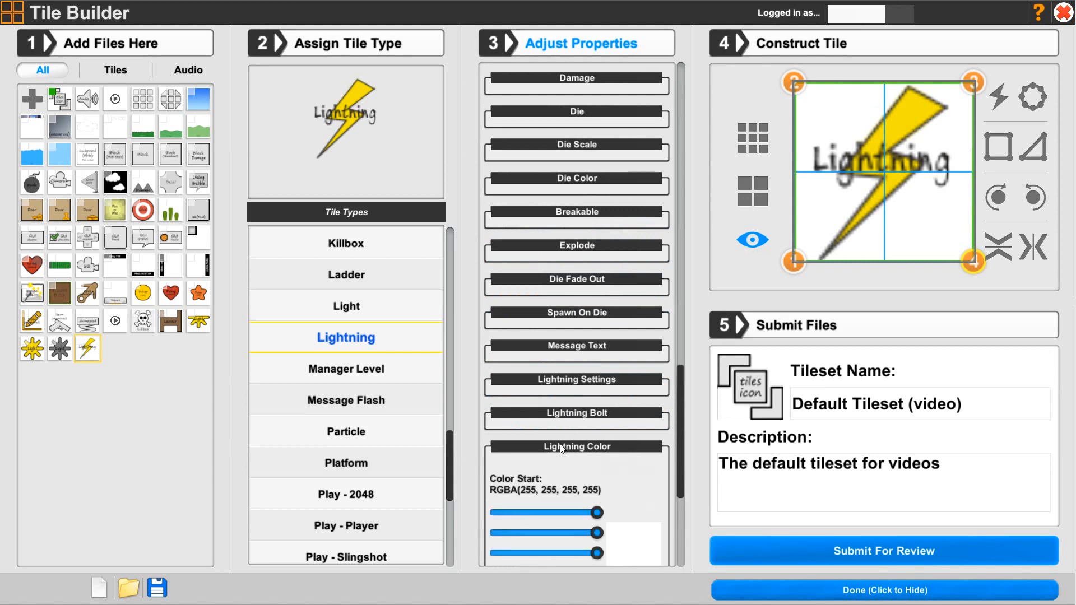
{"action": "scroll", "coordinate": [573, 449], "scroll_direction": "down", "scroll_amount": 3}
{"action": "scroll", "coordinate": [567, 438], "scroll_direction": "down", "scroll_amount": 2}
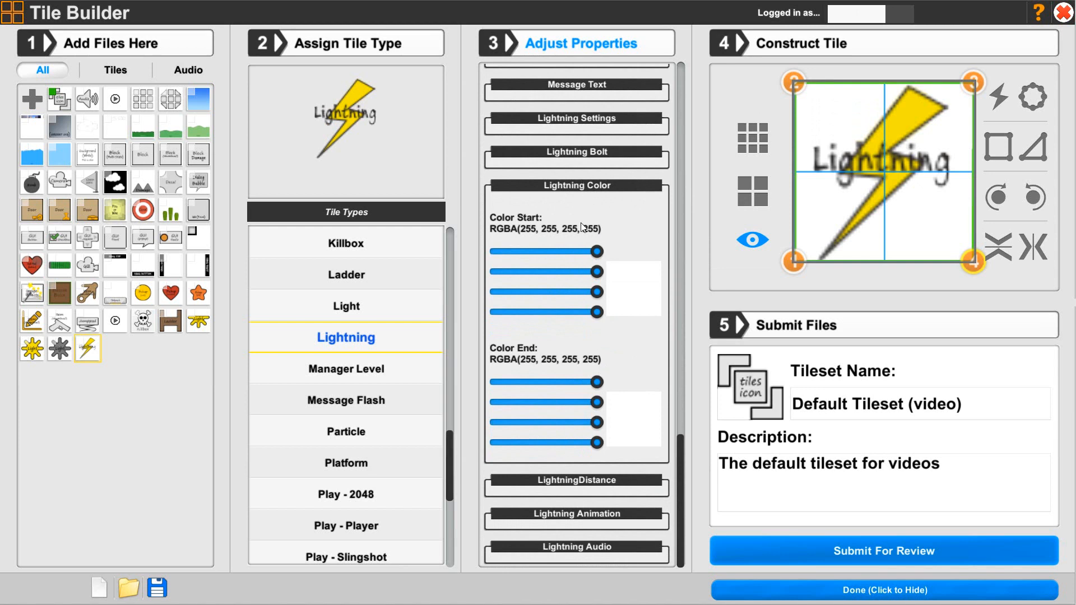
{"action": "left_click_drag", "start_coordinate": [595, 291], "coordinate": [573, 275]}
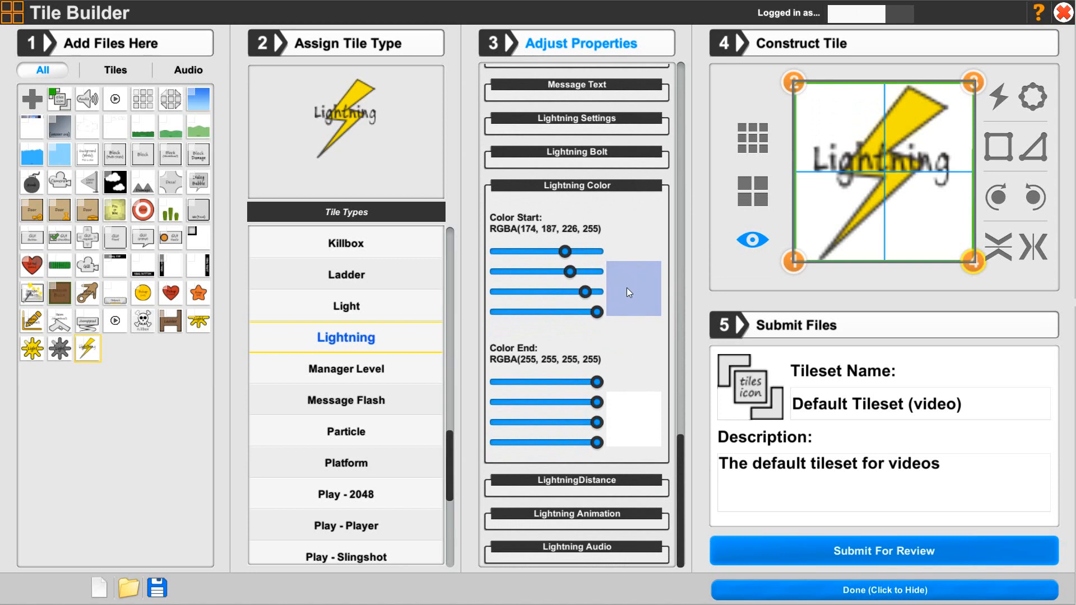
Try green and purple tones for the lightning's end color and settle on yellow, RGBA(220, 220, 54, 255).
{"action": "left_click", "coordinate": [575, 421]}
{"action": "mouse_move", "coordinate": [573, 402]}
{"action": "left_mouse_down"}
{"action": "mouse_move", "coordinate": [584, 383]}
{"action": "mouse_move", "coordinate": [571, 395]}
{"action": "mouse_move", "coordinate": [584, 403]}
{"action": "left_mouse_up"}
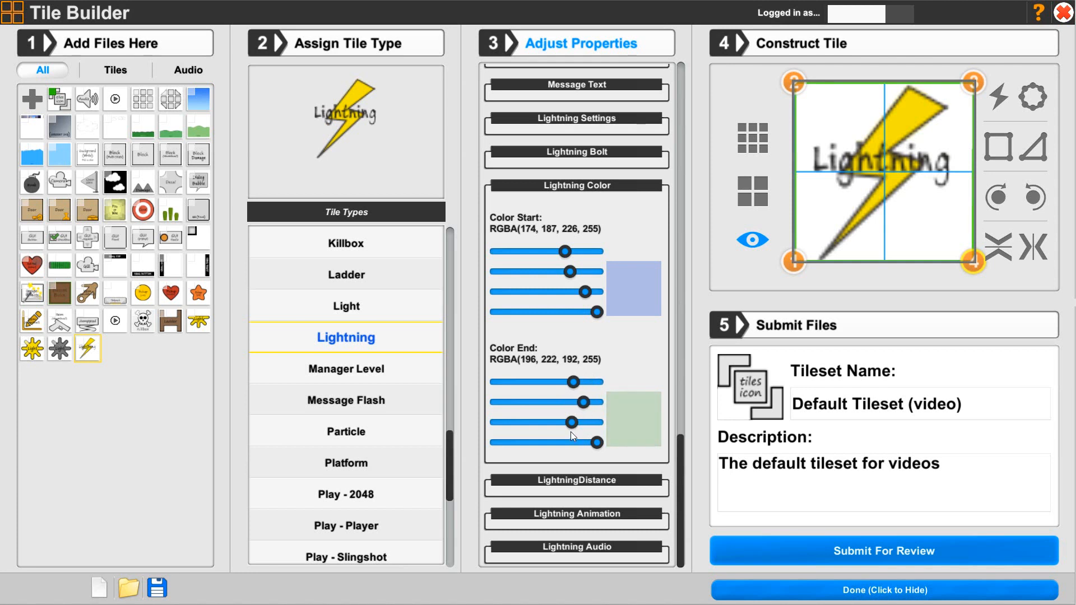
{"action": "left_click", "coordinate": [589, 423]}
{"action": "left_click", "coordinate": [556, 402]}
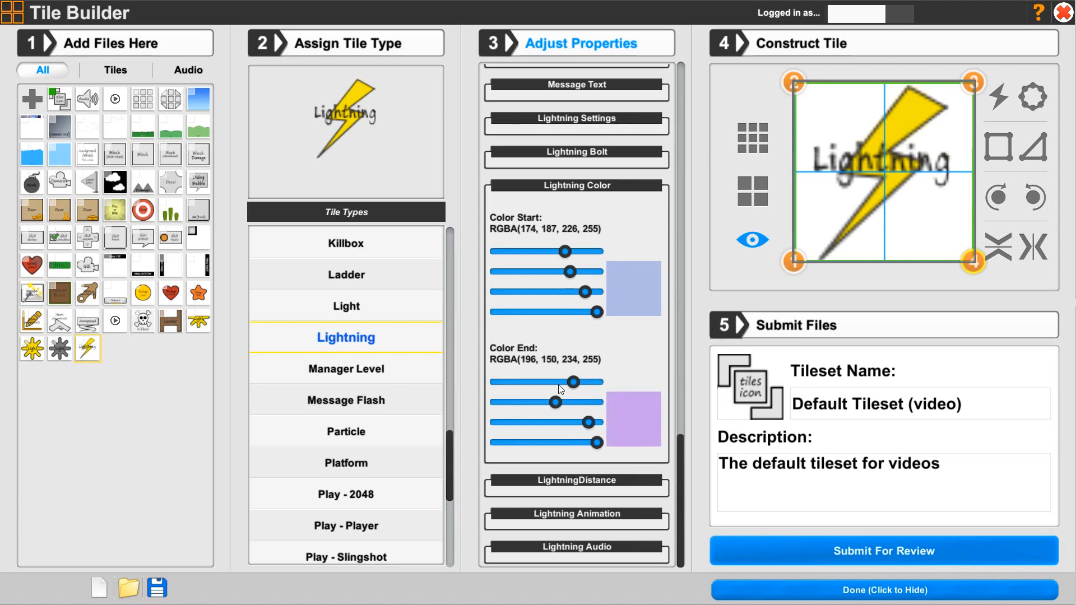
{"action": "left_click", "coordinate": [537, 383]}
{"action": "left_click", "coordinate": [560, 383]}
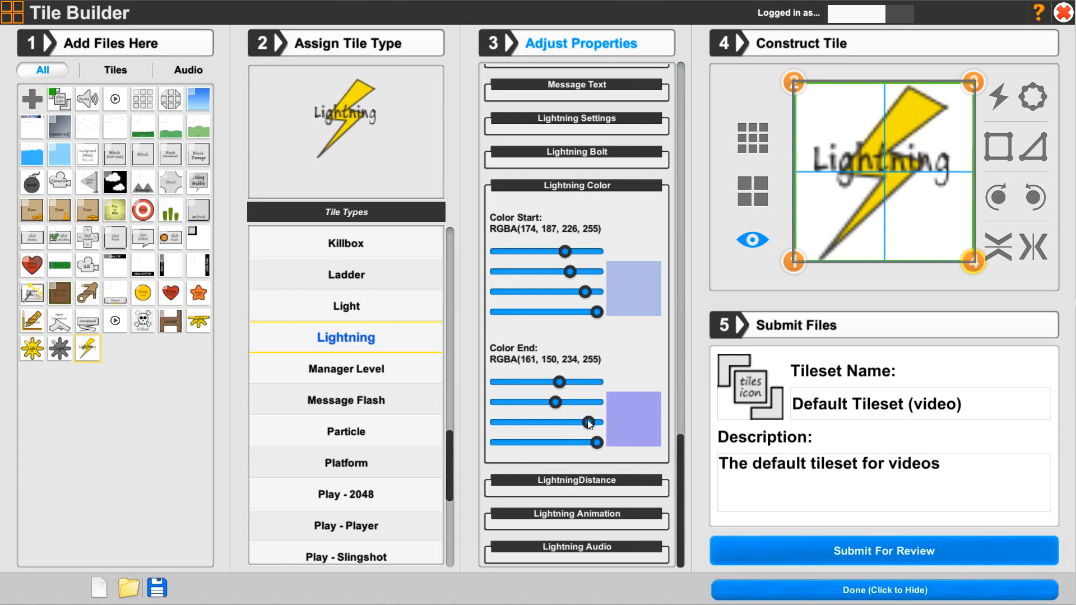
{"action": "left_click_drag", "start_coordinate": [590, 425], "coordinate": [593, 425]}
{"action": "left_click_drag", "start_coordinate": [559, 382], "coordinate": [518, 424]}
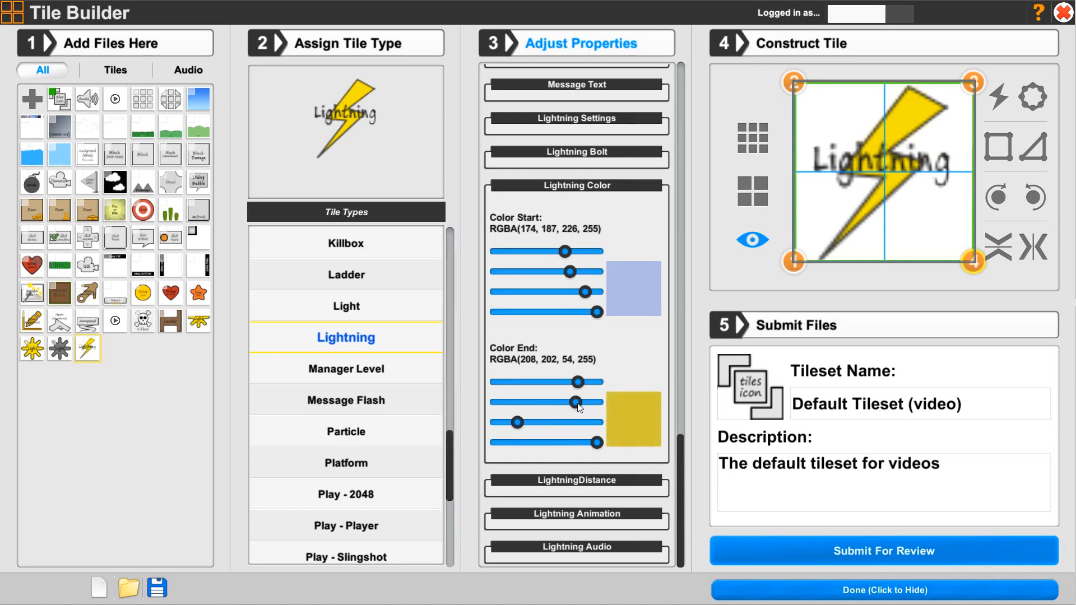
{"action": "left_click_drag", "start_coordinate": [579, 407], "coordinate": [589, 398]}
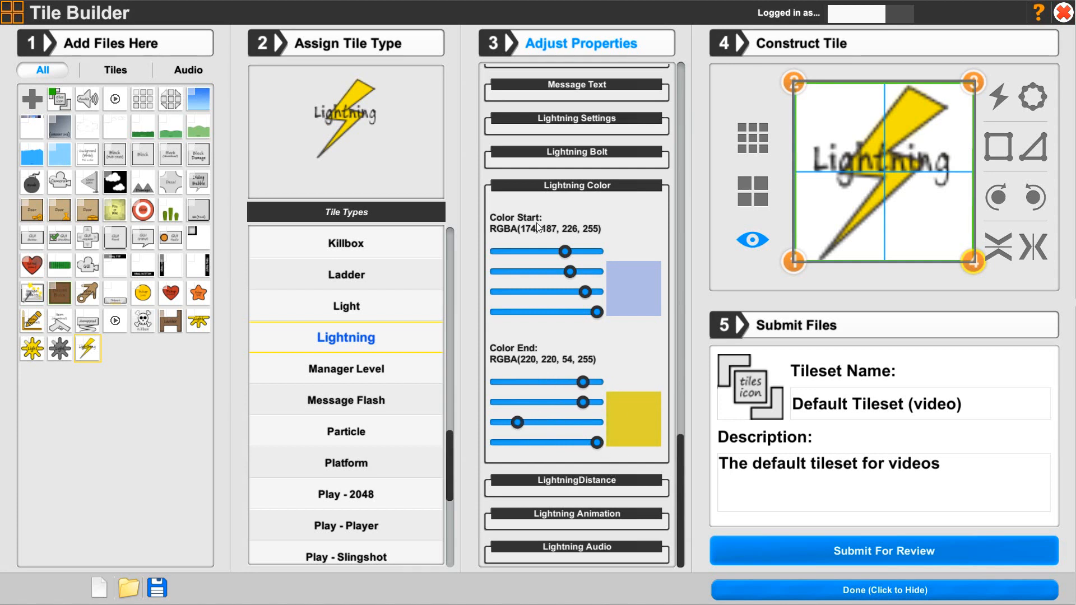
{"action": "left_click", "coordinate": [563, 188]}
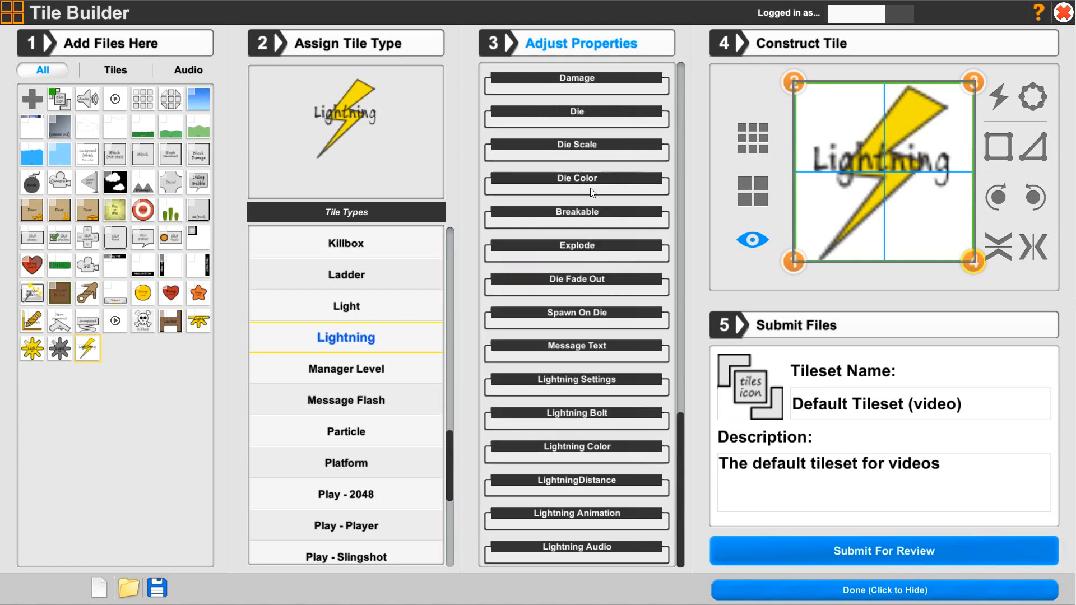
Check the lightning distance settings, and set the lightning bolt animation to lightningStrike.
{"action": "left_click", "coordinate": [554, 480]}
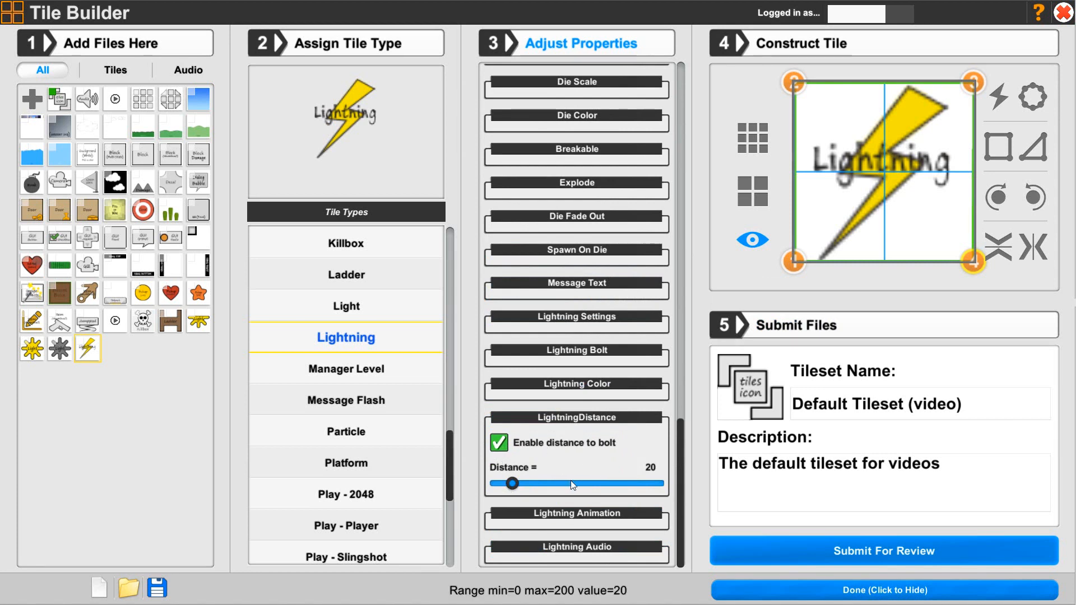
{"action": "left_click", "coordinate": [576, 418]}
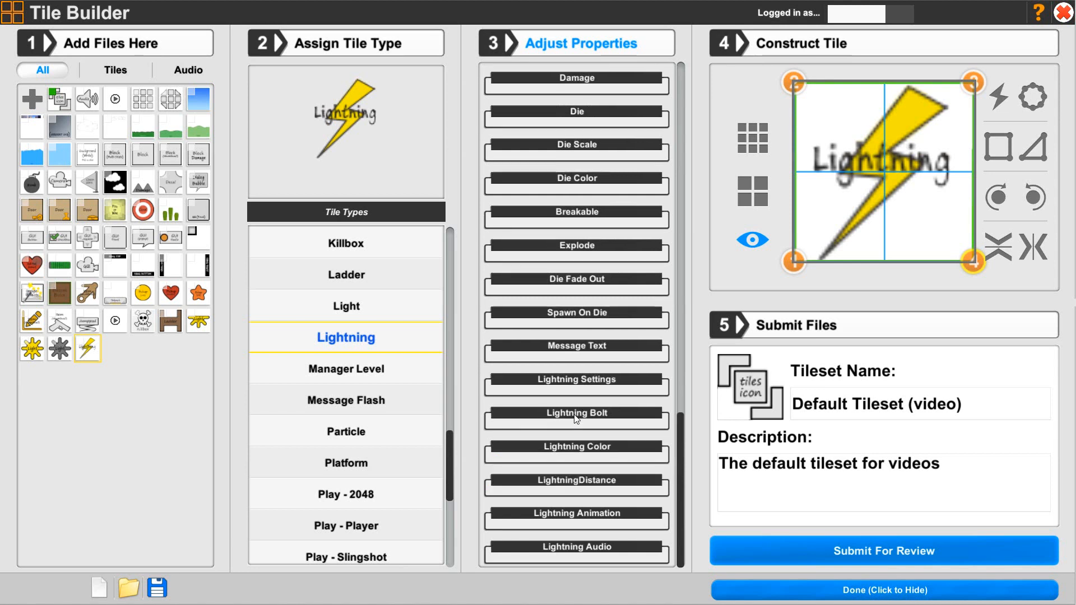
{"action": "left_click", "coordinate": [545, 514]}
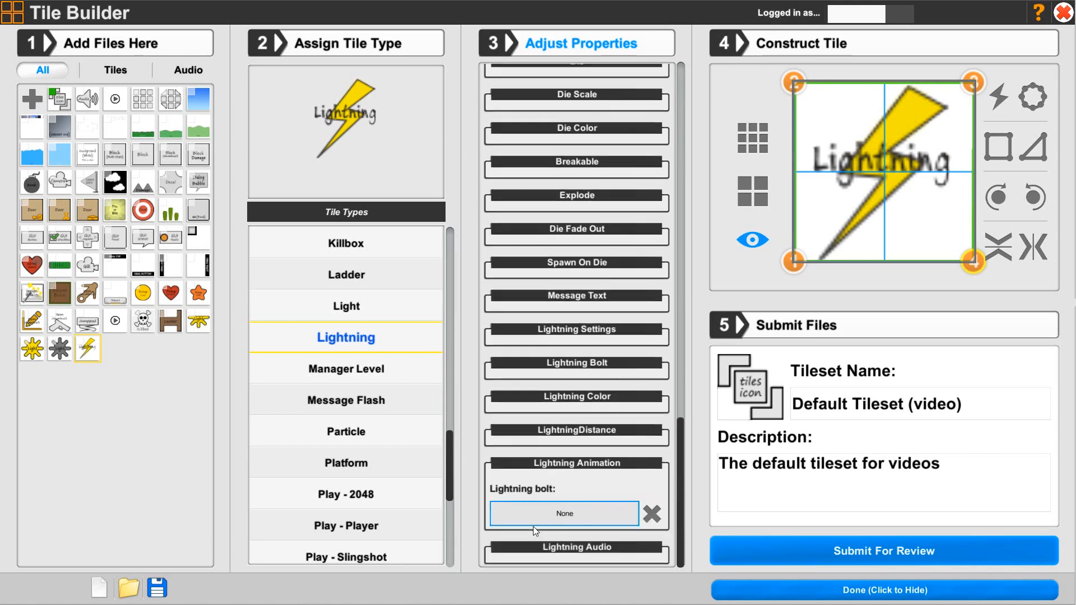
{"action": "left_click", "coordinate": [569, 510]}
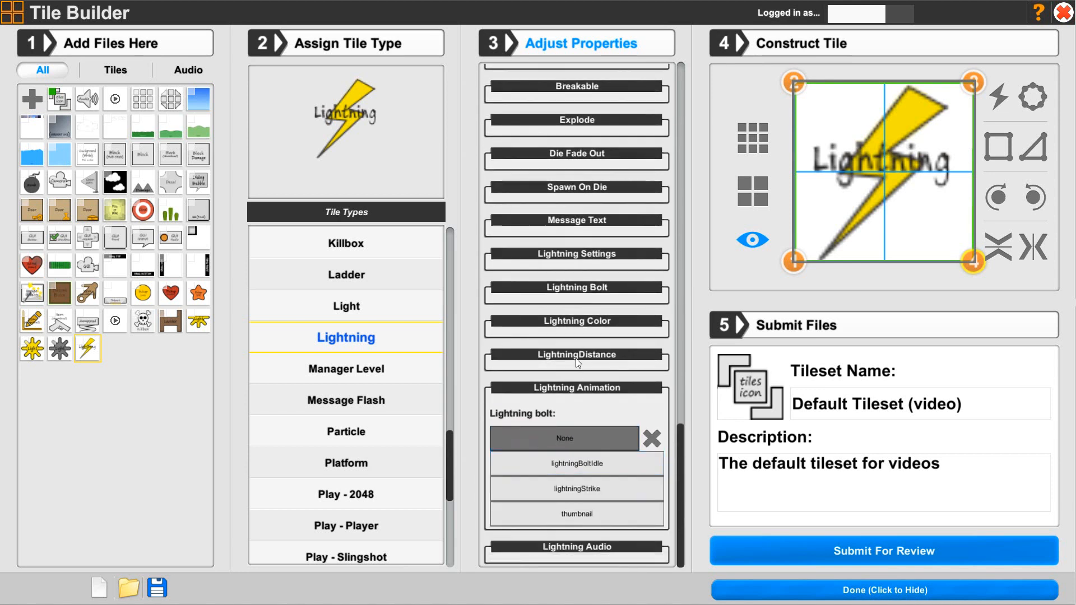
{"action": "left_click", "coordinate": [594, 489]}
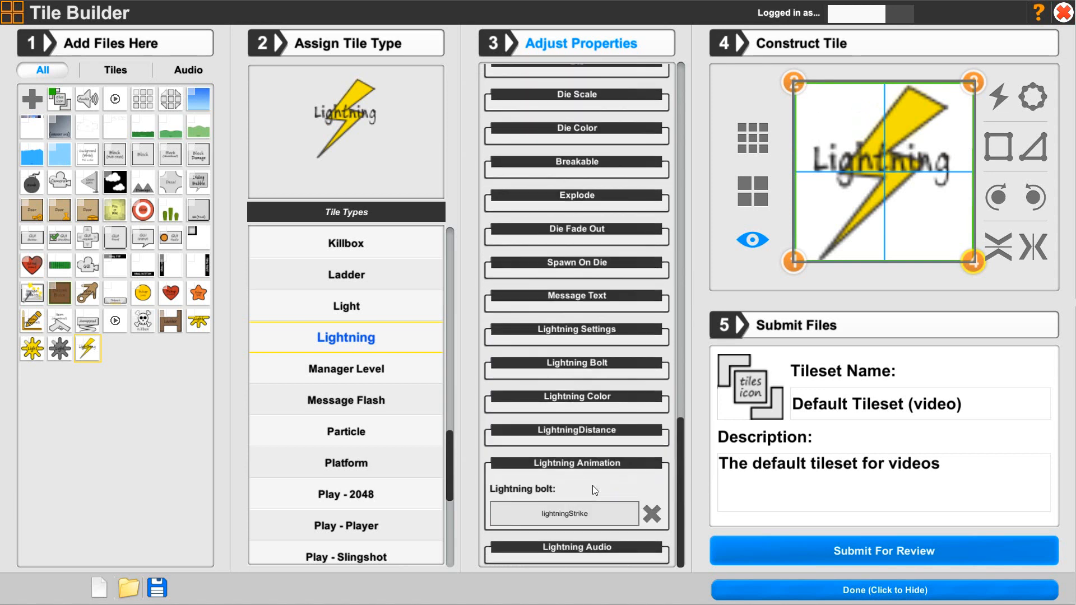
Review the audio clip, volume, pitch and falloff options for the lightning bolt strike and collapse the open property groups.
{"action": "left_click", "coordinate": [570, 547]}
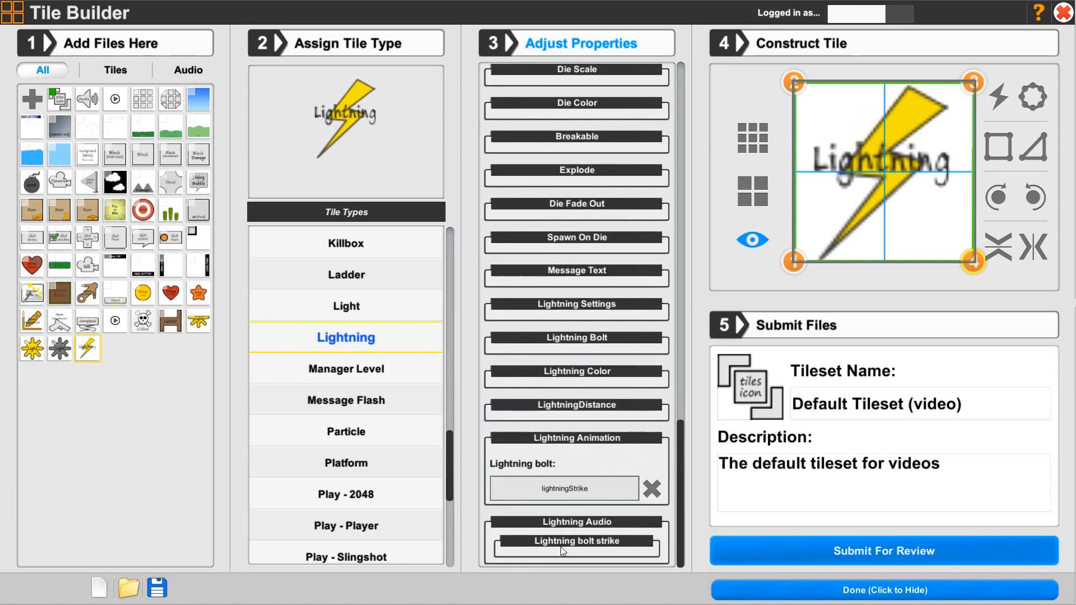
{"action": "left_click", "coordinate": [560, 546]}
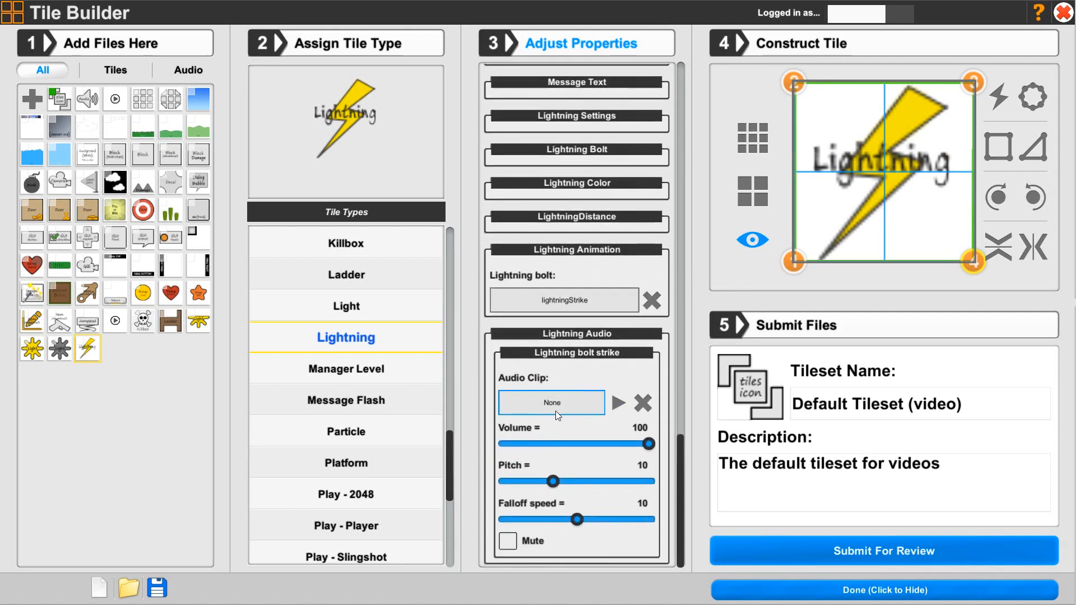
{"action": "left_click", "coordinate": [541, 353]}
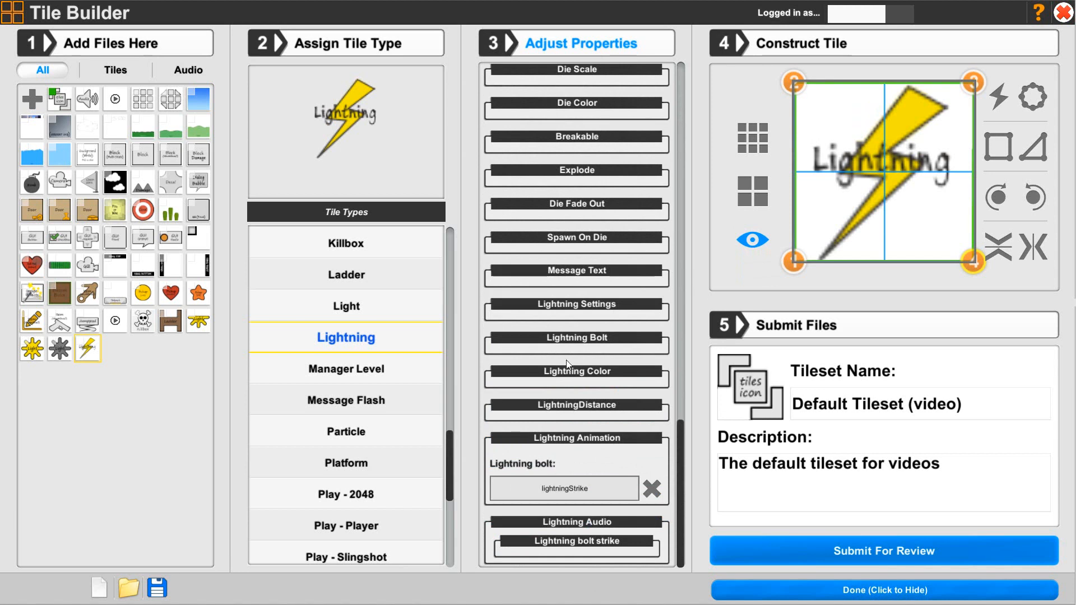
{"action": "left_click", "coordinate": [572, 440]}
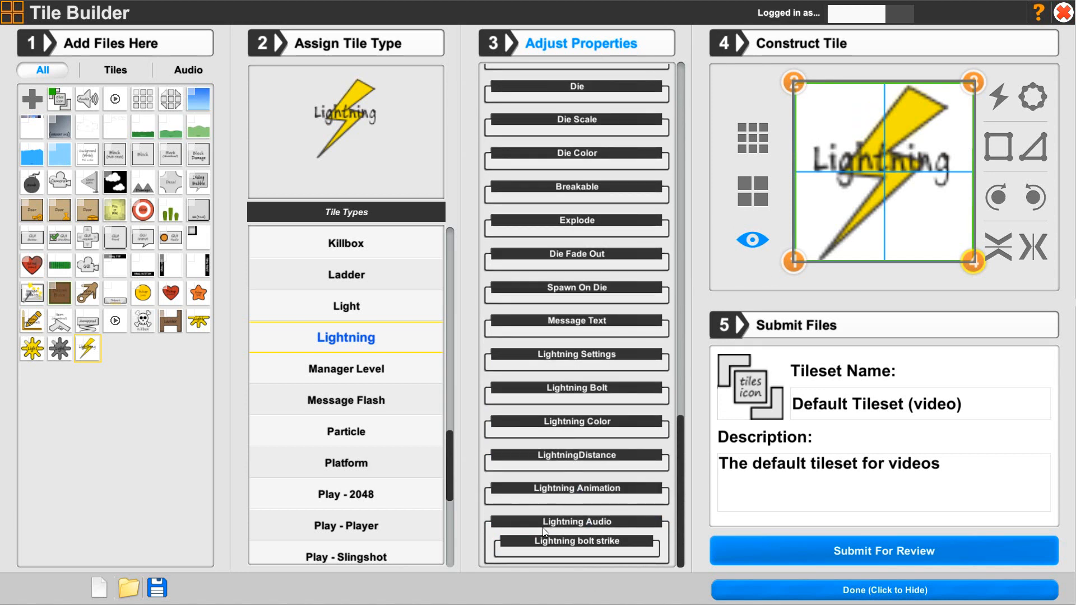
{"action": "scroll", "coordinate": [555, 523], "scroll_direction": "up", "scroll_amount": 1}
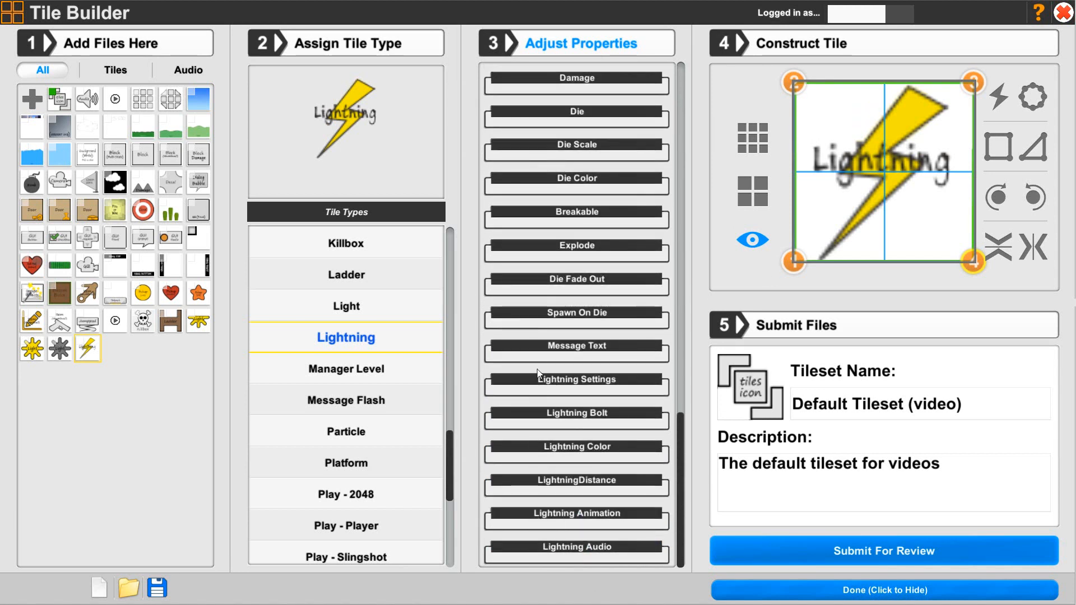